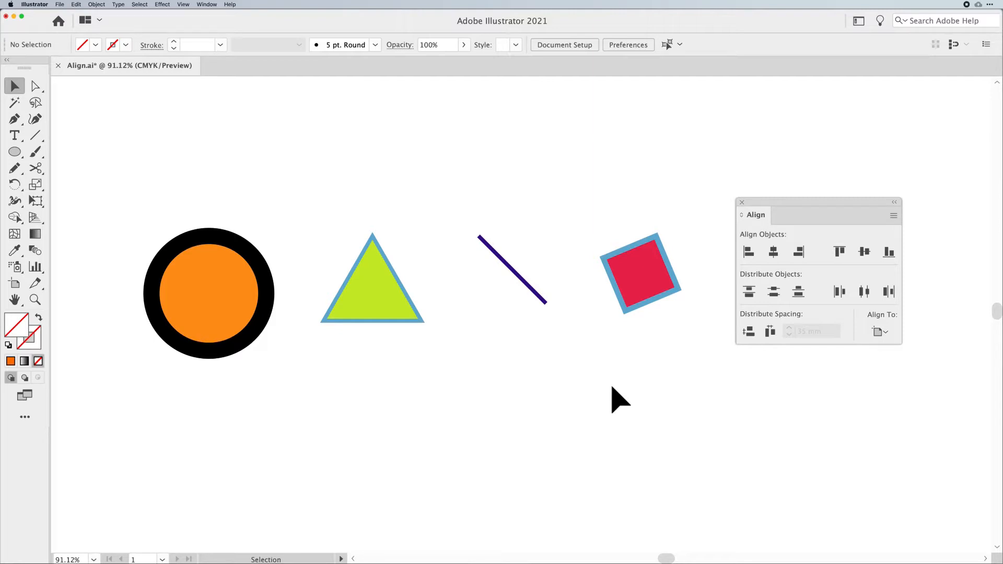
- Open the Align panel from the window list
{"action": "left_click", "coordinate": [206, 5]}
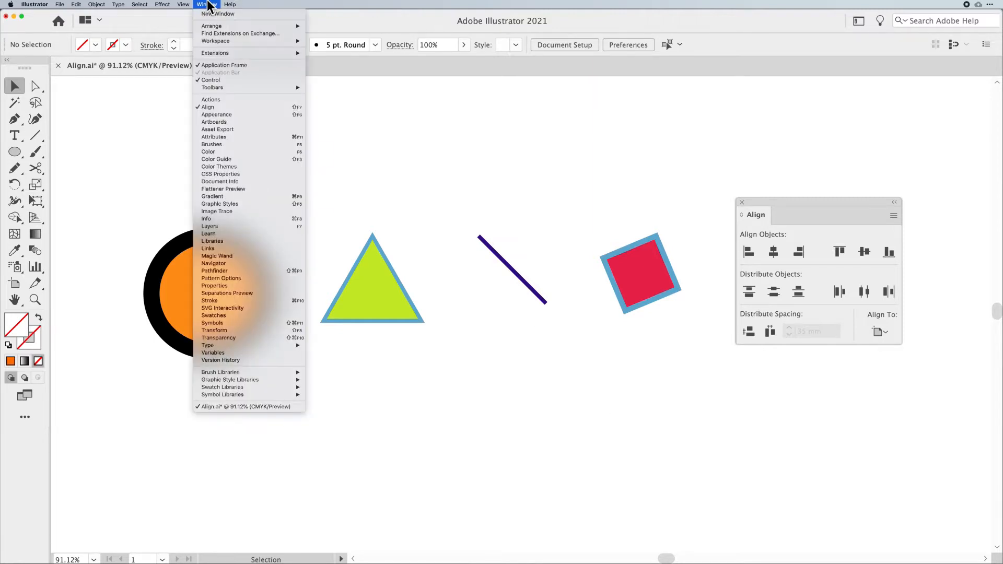
{"action": "left_click", "coordinate": [229, 108]}
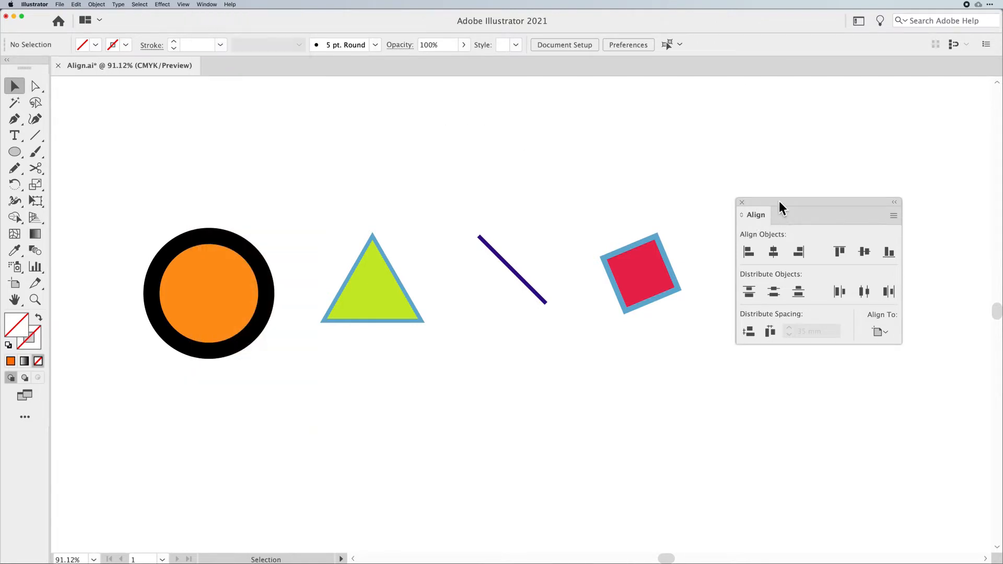
- Hide the Align panel's options, nudge the panel slightly, and show the options again
{"action": "left_click", "coordinate": [893, 215]}
{"action": "left_click", "coordinate": [932, 215]}
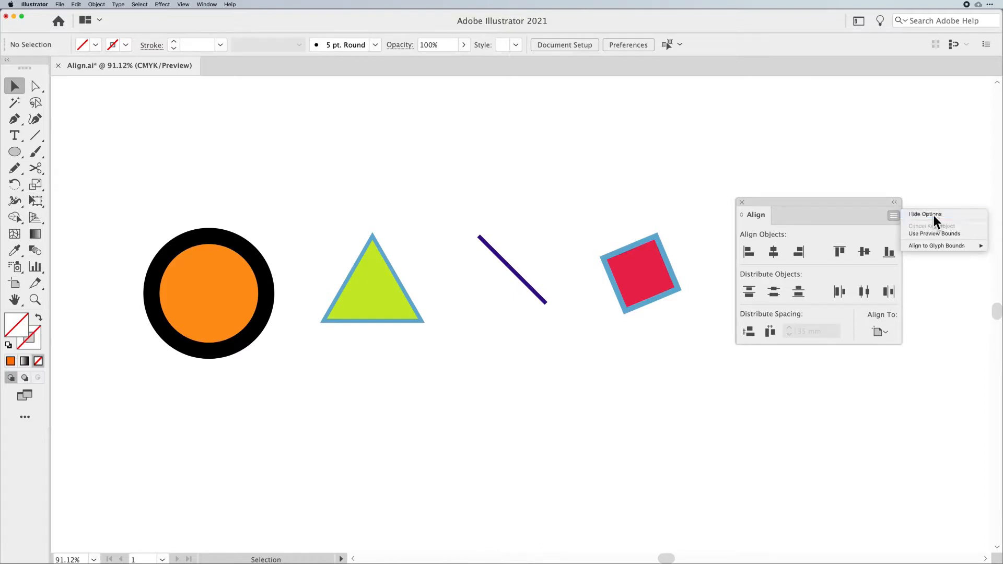
{"action": "left_click_drag", "start_coordinate": [801, 199], "coordinate": [809, 204]}
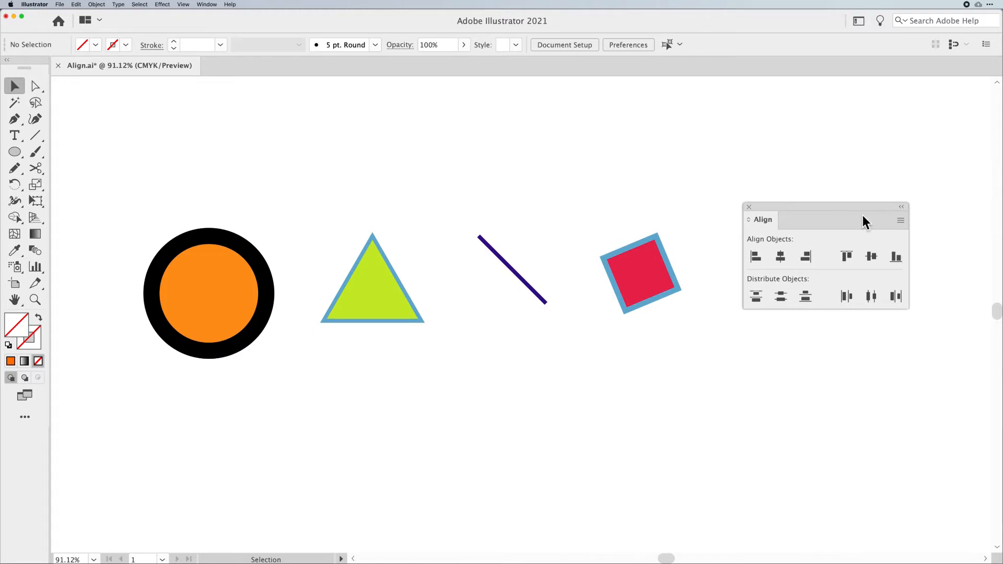
{"action": "left_click", "coordinate": [899, 221]}
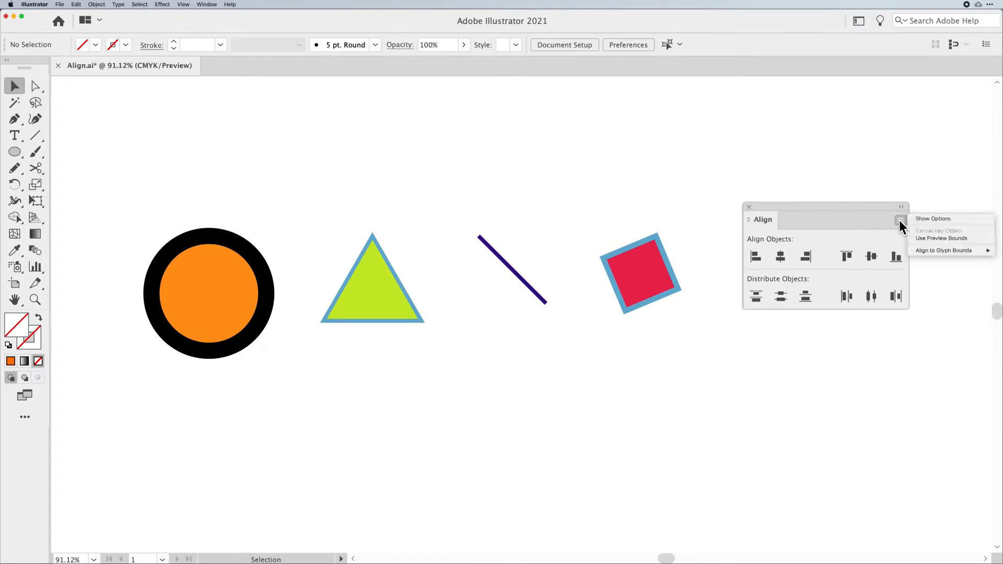
{"action": "left_click", "coordinate": [920, 219]}
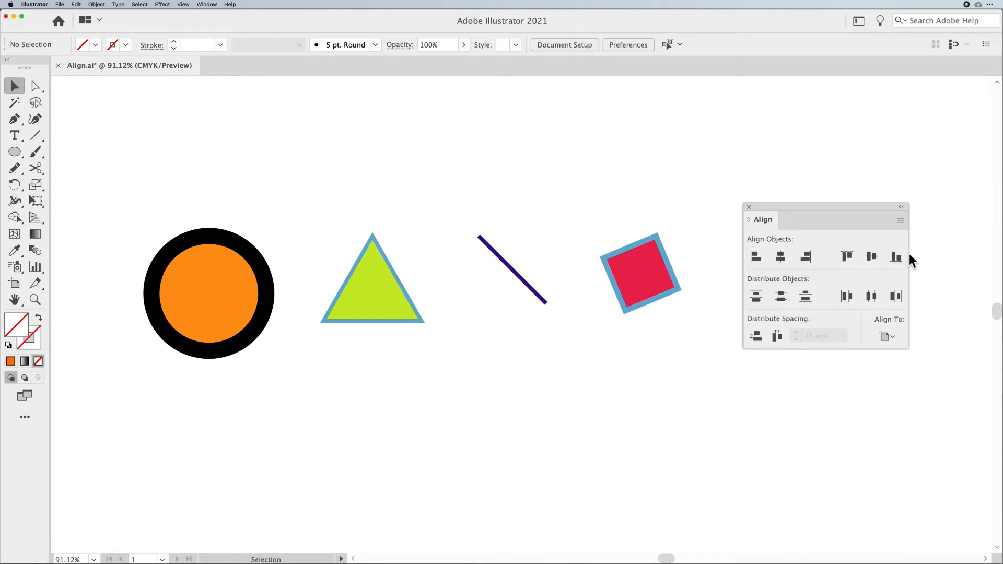
- Select all four shapes and align them vertically, first by centres and then by top edges, then deselect
{"action": "left_click_drag", "start_coordinate": [694, 225], "coordinate": [142, 356]}
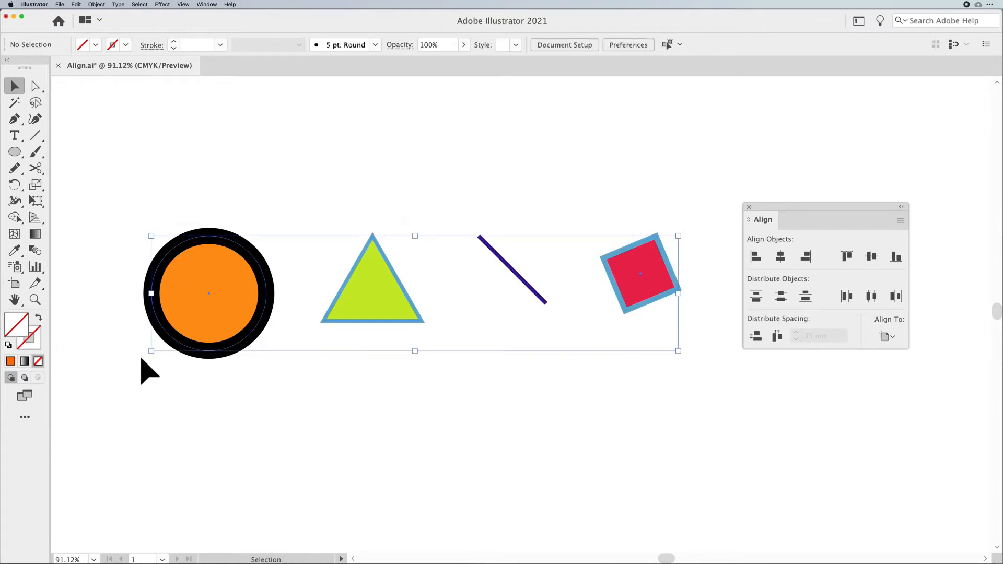
{"action": "left_click", "coordinate": [871, 257]}
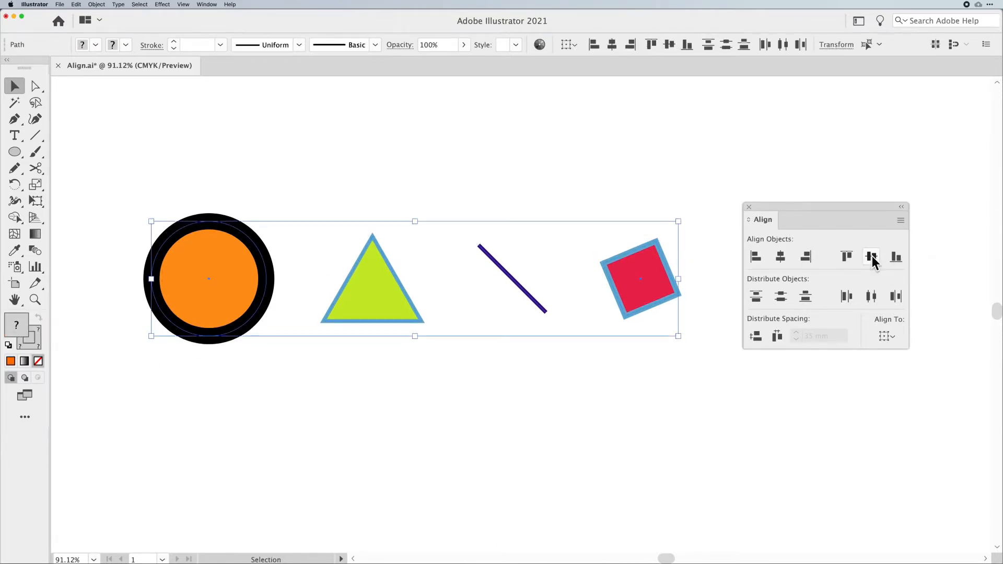
{"action": "left_click", "coordinate": [847, 258]}
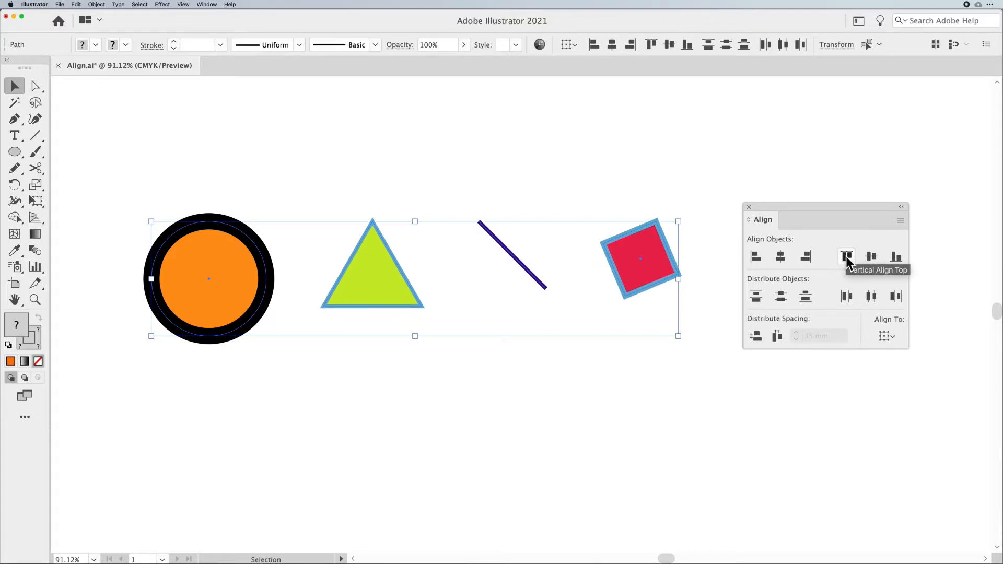
{"action": "left_click", "coordinate": [599, 182]}
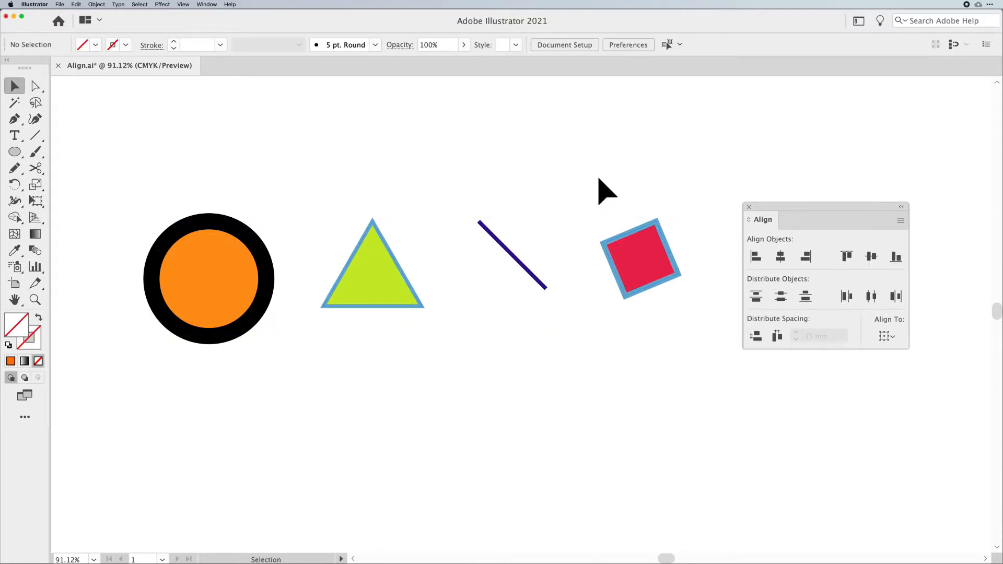
- Show the rulers and drag a horizontal guide down to the shapes' top edge
{"action": "key", "text": "super+r"}
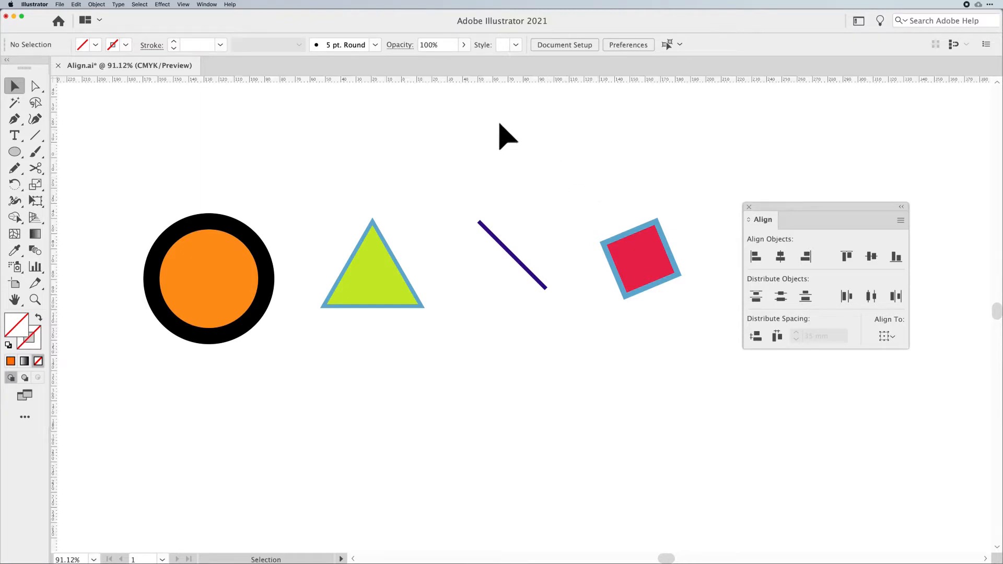
{"action": "left_click_drag", "start_coordinate": [473, 79], "coordinate": [325, 213]}
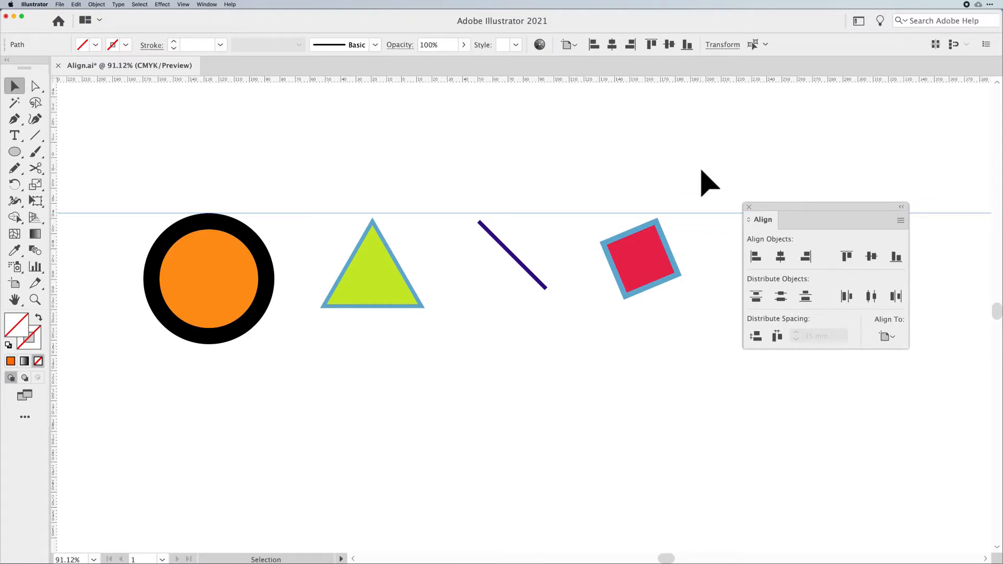
- Inspect each shape's top edge against the guide, switching Outline view on and off
{"action": "left_click", "coordinate": [344, 298]}
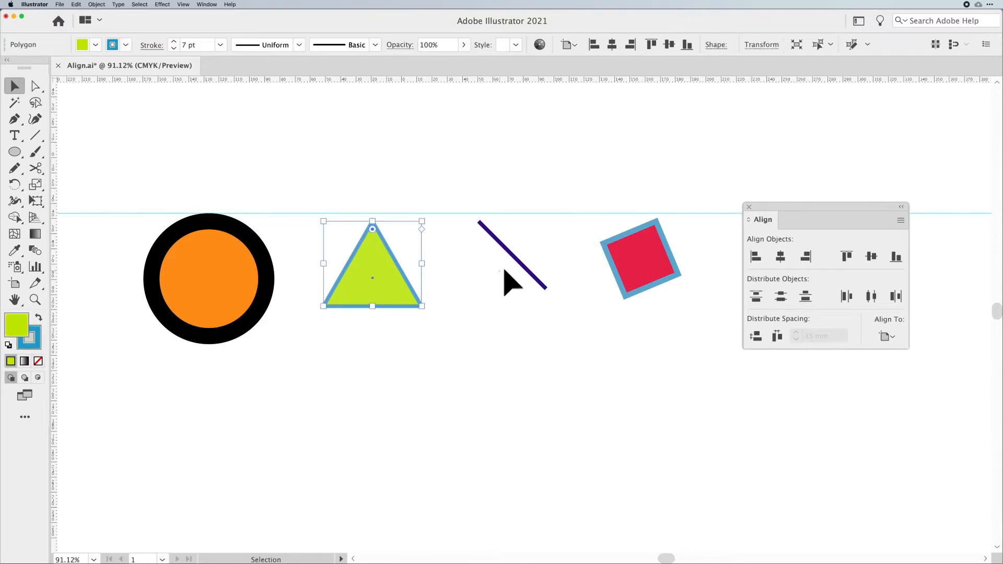
{"action": "left_click", "coordinate": [579, 259]}
{"action": "left_click", "coordinate": [664, 260]}
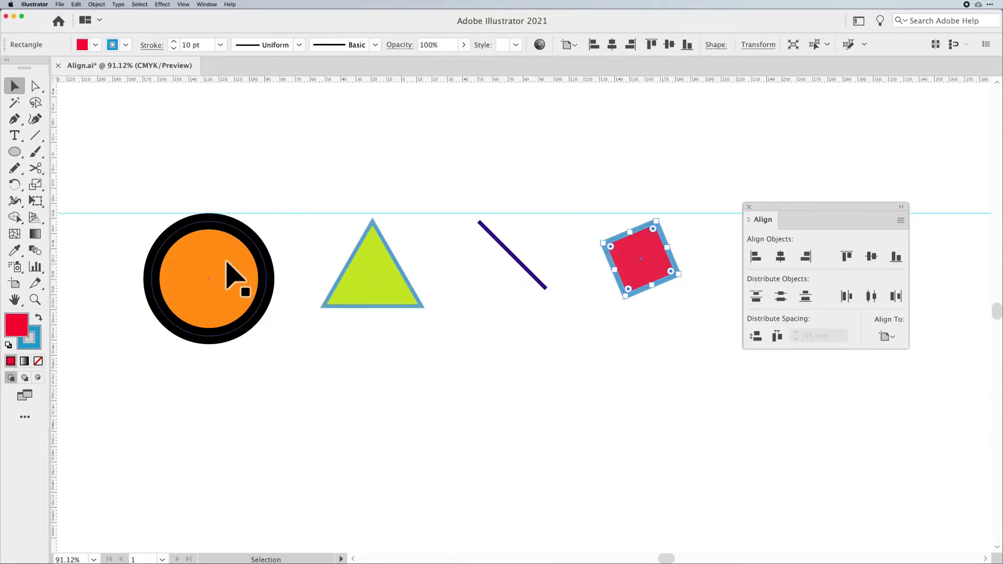
{"action": "left_click", "coordinate": [264, 273]}
{"action": "left_click", "coordinate": [322, 334]}
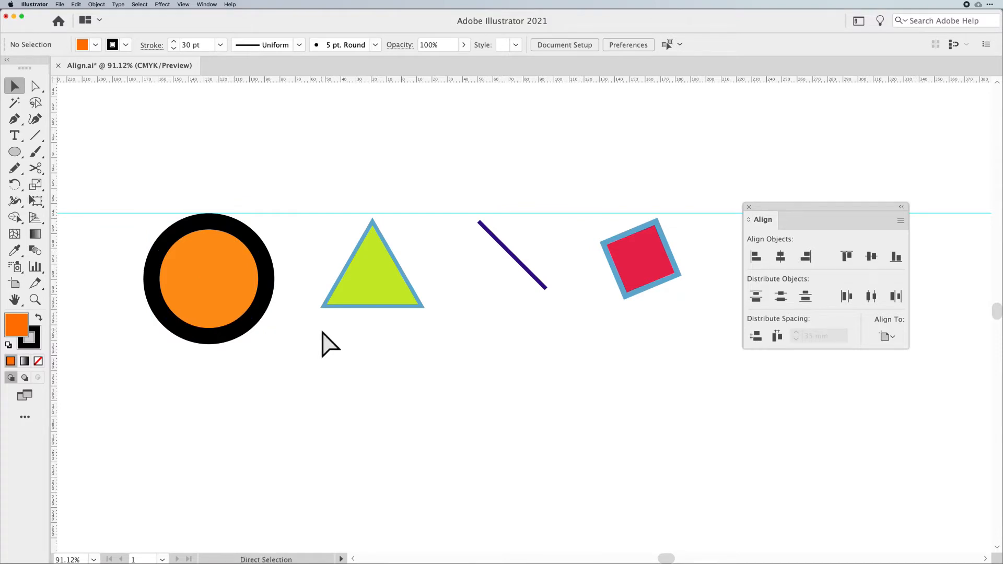
{"action": "key", "text": "super+y"}
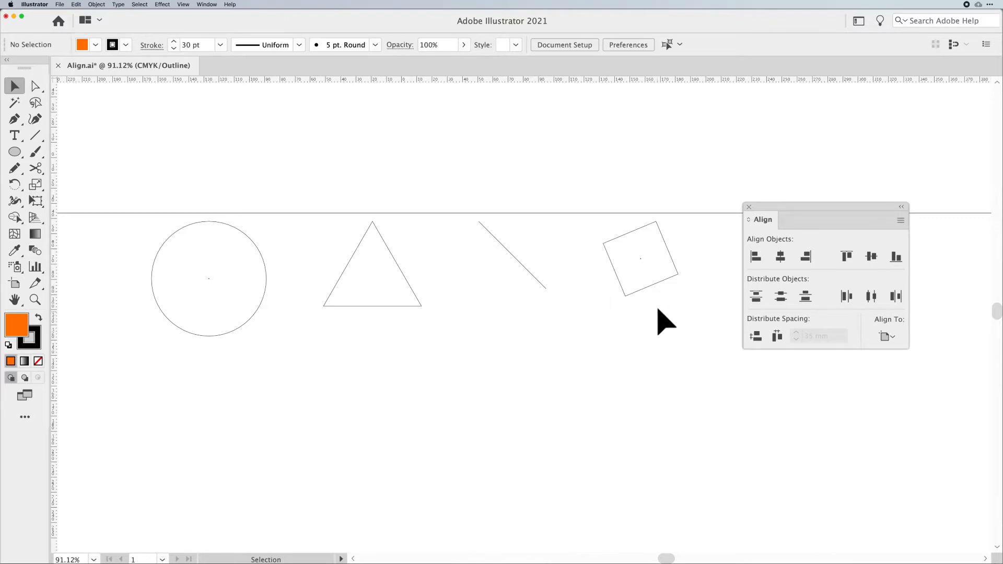
{"action": "key", "text": "super+y"}
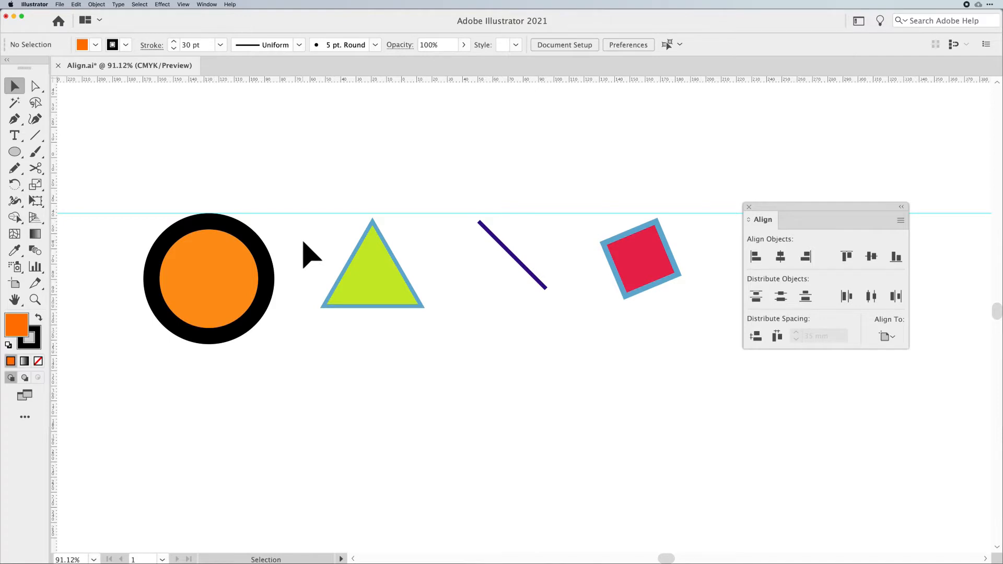
{"action": "left_click", "coordinate": [253, 256]}
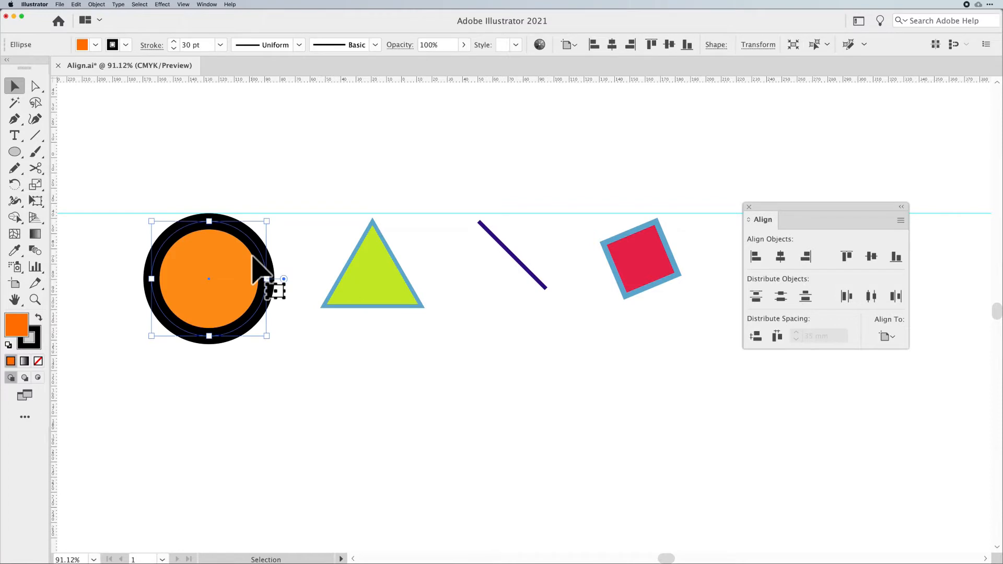
{"action": "left_click", "coordinate": [324, 349]}
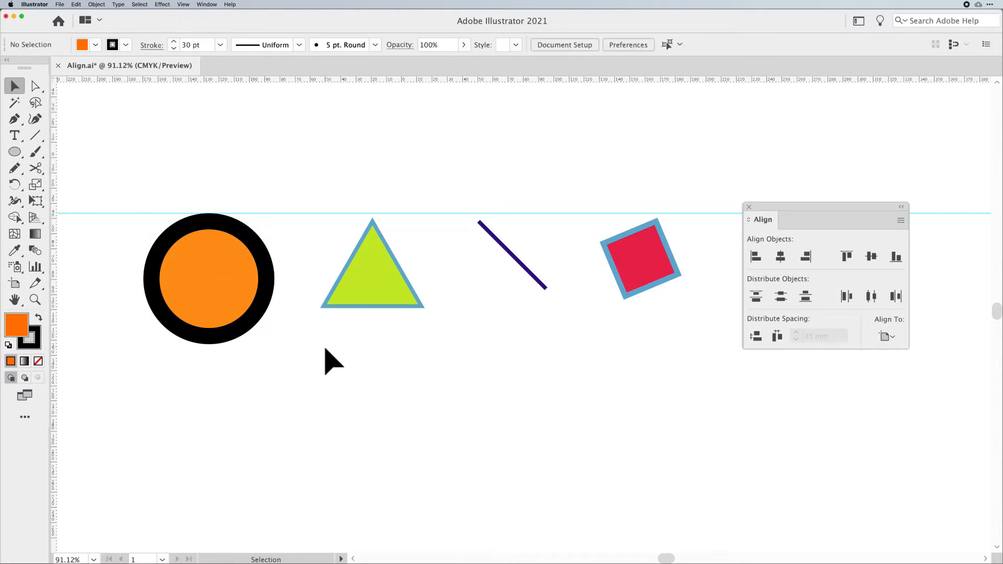
- Set the circle's stroke weight to 80 pt
{"action": "left_click", "coordinate": [223, 291]}
{"action": "left_click", "coordinate": [173, 41]}
{"action": "left_click", "coordinate": [173, 41]}
{"action": "left_click", "coordinate": [174, 41]}
{"action": "left_click", "coordinate": [173, 41]}
{"action": "left_click", "coordinate": [173, 41]}
{"action": "left_click", "coordinate": [174, 41]}
{"action": "left_click", "coordinate": [173, 41]}
{"action": "left_click", "coordinate": [174, 41]}
{"action": "left_click", "coordinate": [173, 41]}
{"action": "left_click", "coordinate": [174, 42]}
{"action": "left_click_drag", "start_coordinate": [206, 45], "coordinate": [171, 45]}
{"action": "type", "text": "80"}
{"action": "key", "text": "Return"}
- Select all four shapes, align their top edges, and move them slightly downward
{"action": "left_click_drag", "start_coordinate": [105, 264], "coordinate": [678, 322]}
{"action": "left_click", "coordinate": [853, 260]}
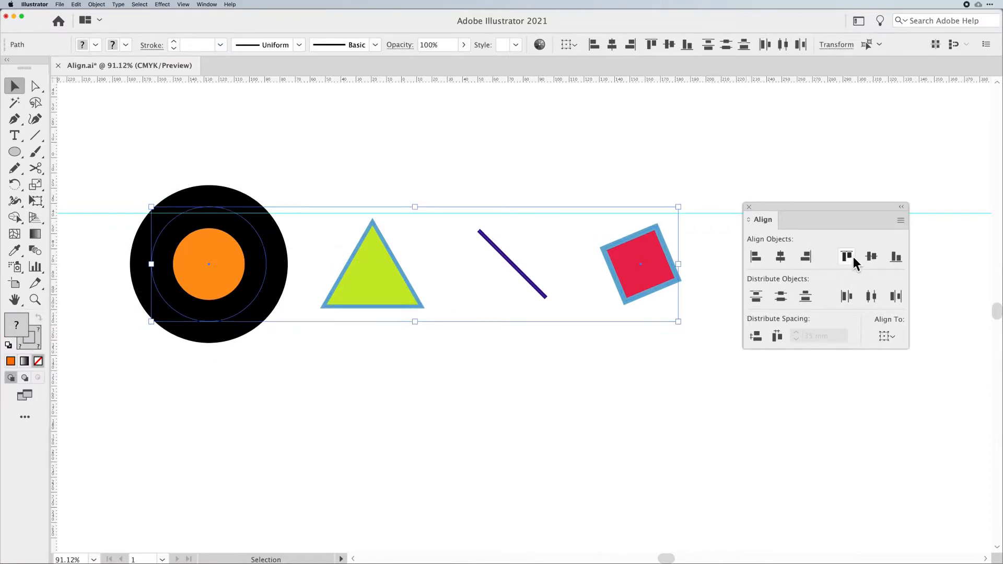
{"action": "left_click", "coordinate": [853, 260]}
{"action": "left_click_drag", "start_coordinate": [403, 279], "coordinate": [403, 298]}
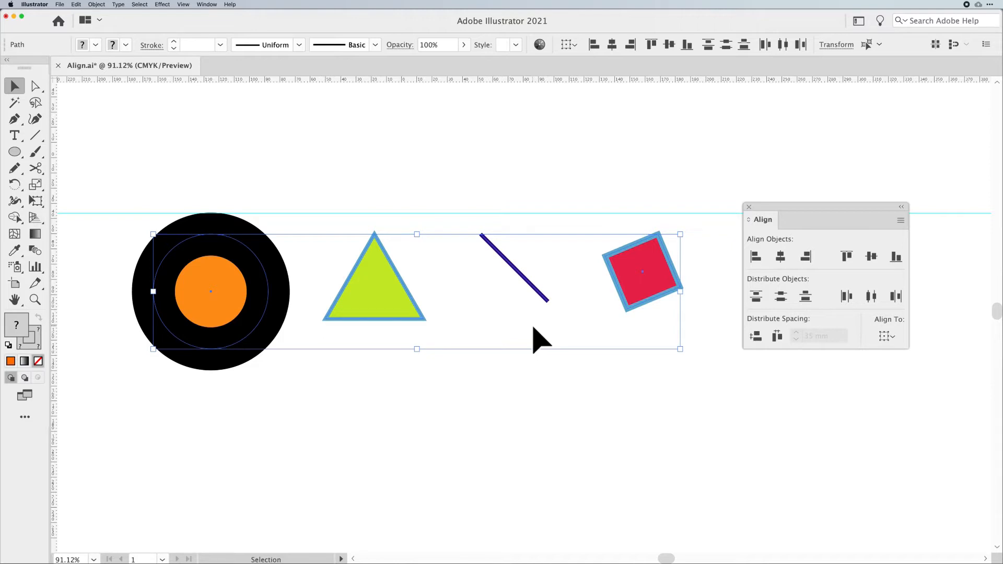
- Set the circle's stroke weight to 20 pt
{"action": "left_click_drag", "start_coordinate": [304, 426], "coordinate": [205, 316]}
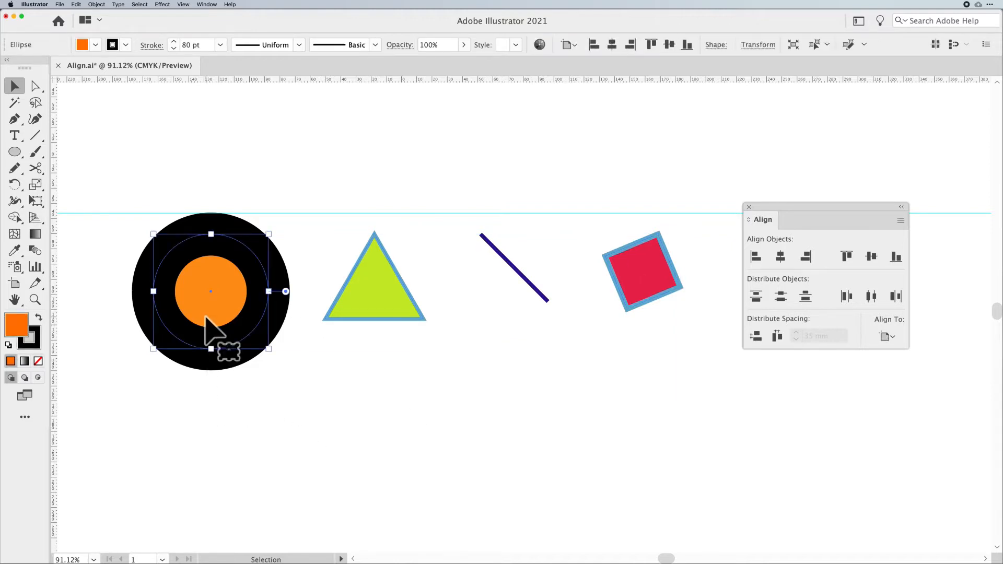
{"action": "left_click", "coordinate": [190, 45]}
{"action": "type", "text": "20"}
{"action": "key", "text": "Return"}
- Select all four shapes and convert their strokes to outlines with Outline Stroke
{"action": "left_click_drag", "start_coordinate": [125, 259], "coordinate": [638, 312]}
{"action": "left_click", "coordinate": [97, 4]}
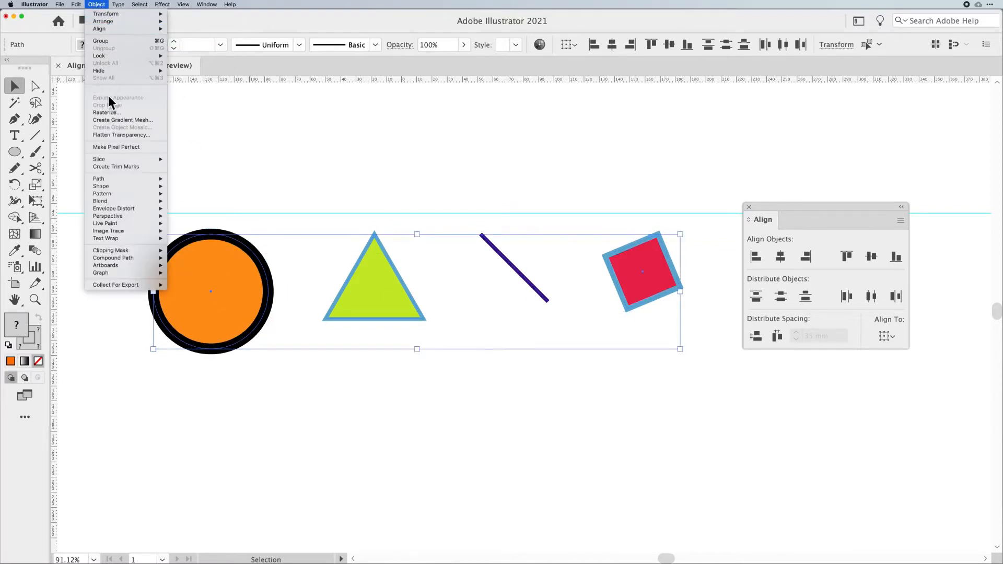
{"action": "mouse_move", "coordinate": [108, 177]}
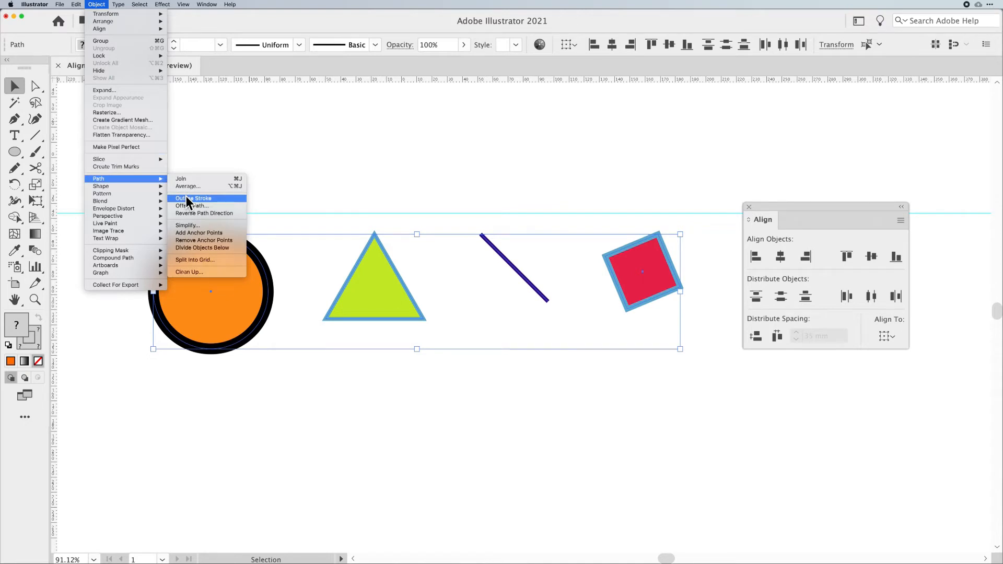
{"action": "left_click", "coordinate": [186, 198]}
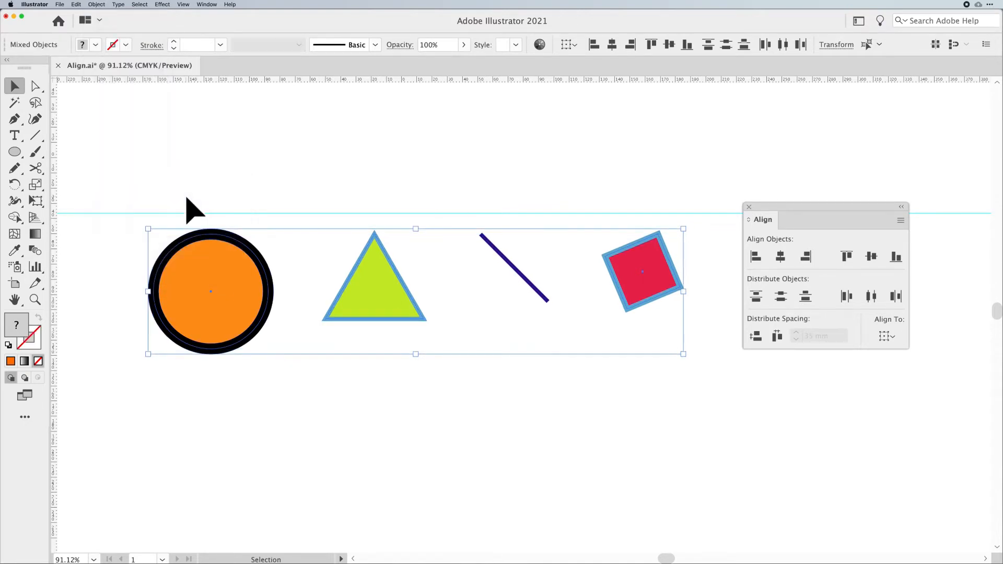
- Align the selection's top edges, undo the last change, and deselect
{"action": "left_click", "coordinate": [849, 260]}
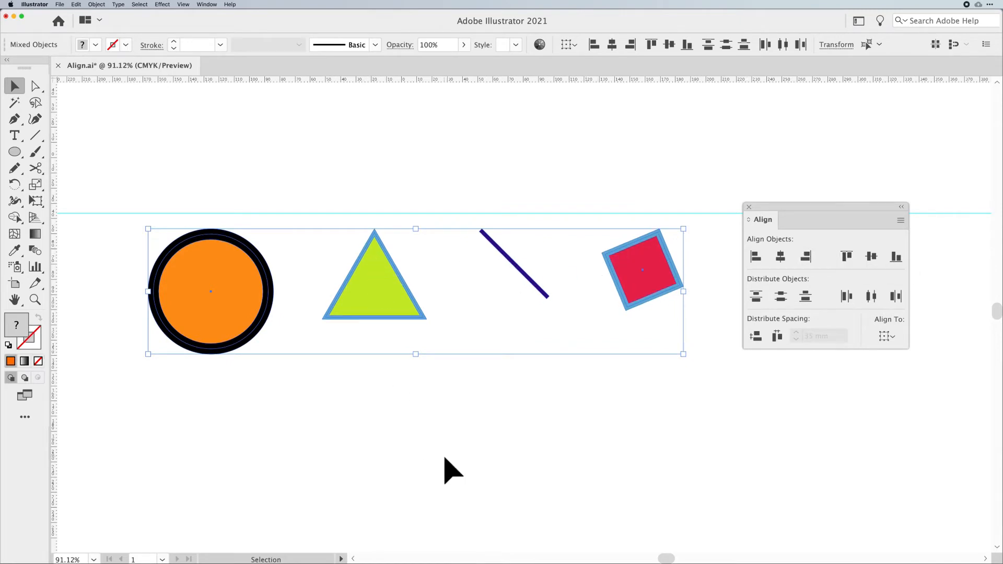
{"action": "key", "text": "super+z"}
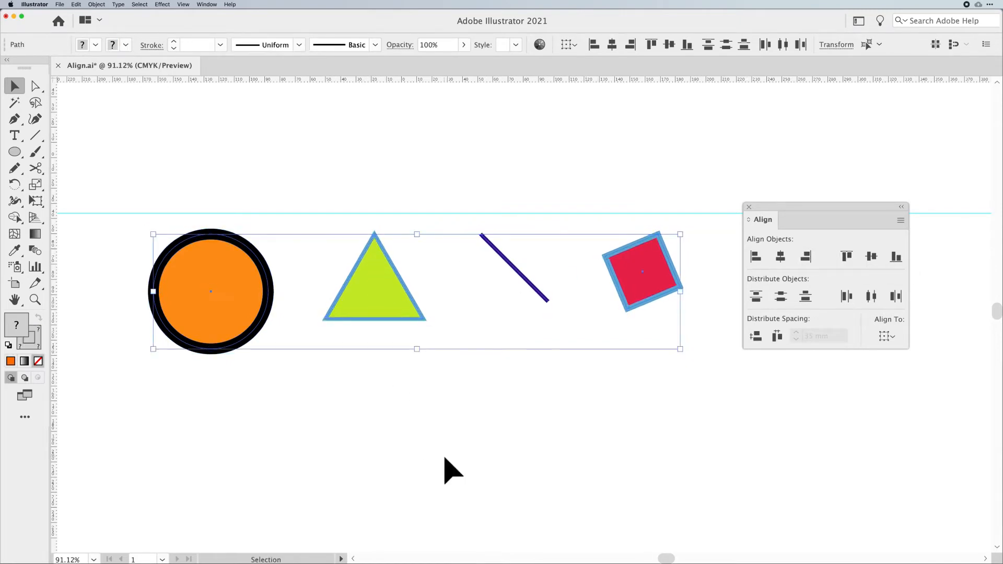
{"action": "left_click", "coordinate": [445, 459]}
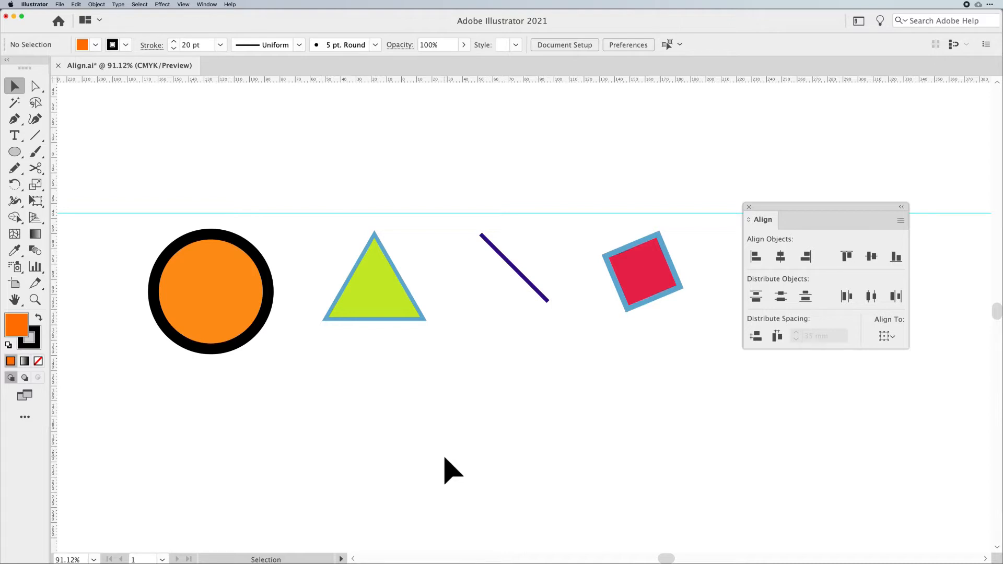
- Enable Use Preview Bounds in the General preferences and confirm
{"action": "left_click", "coordinate": [35, 4]}
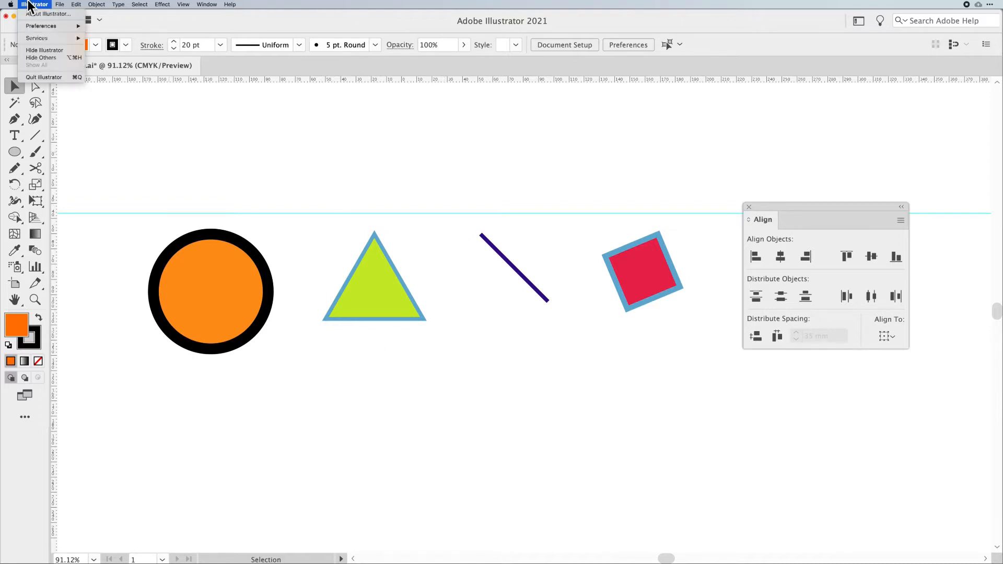
{"action": "mouse_move", "coordinate": [62, 26]}
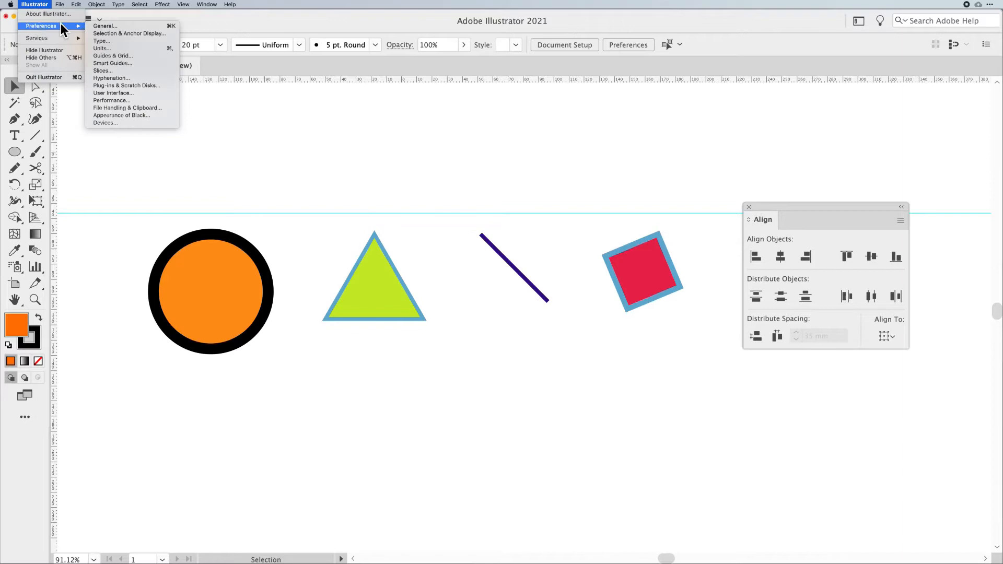
{"action": "left_click", "coordinate": [122, 25]}
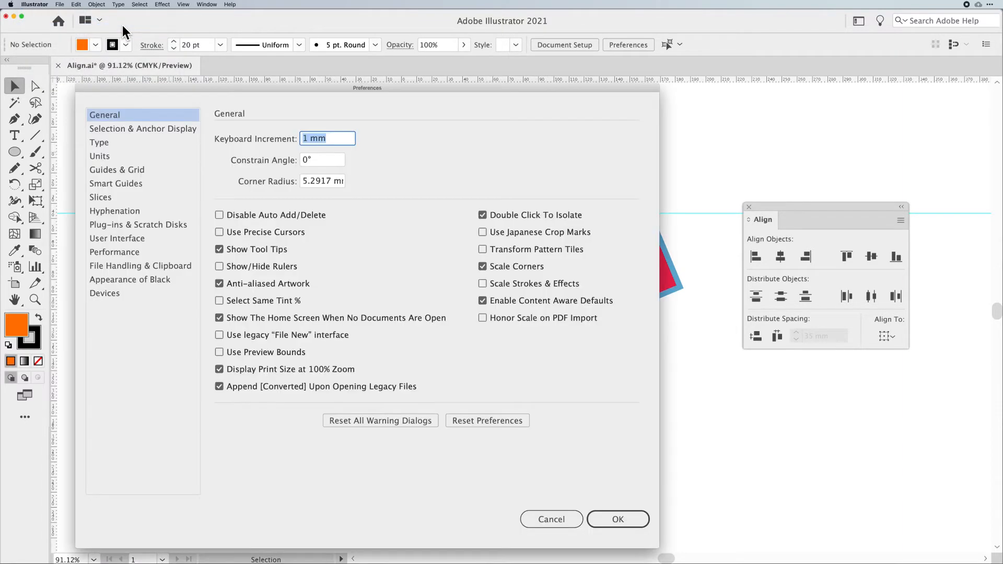
{"action": "left_click_drag", "start_coordinate": [194, 86], "coordinate": [347, 58]}
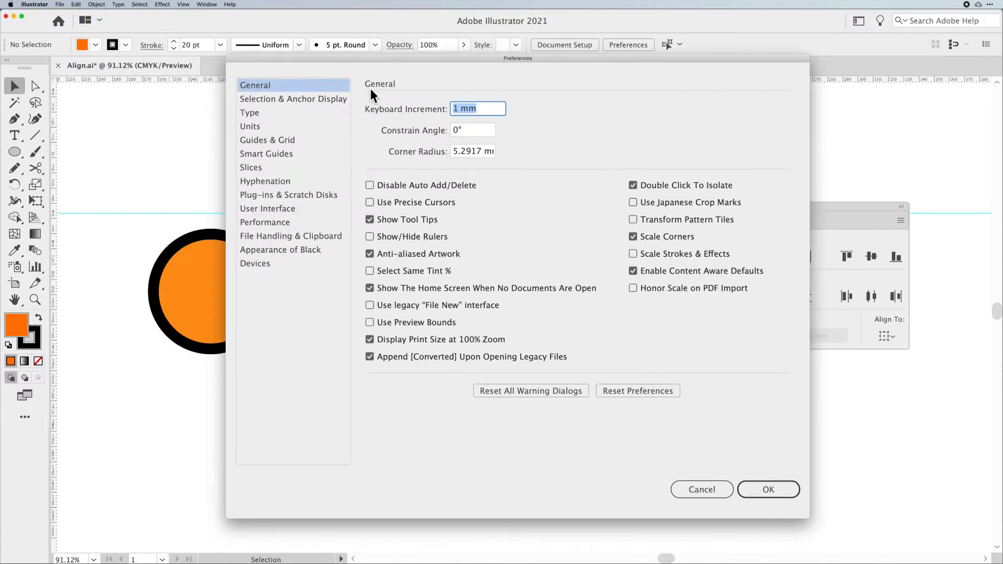
{"action": "left_click", "coordinate": [402, 321]}
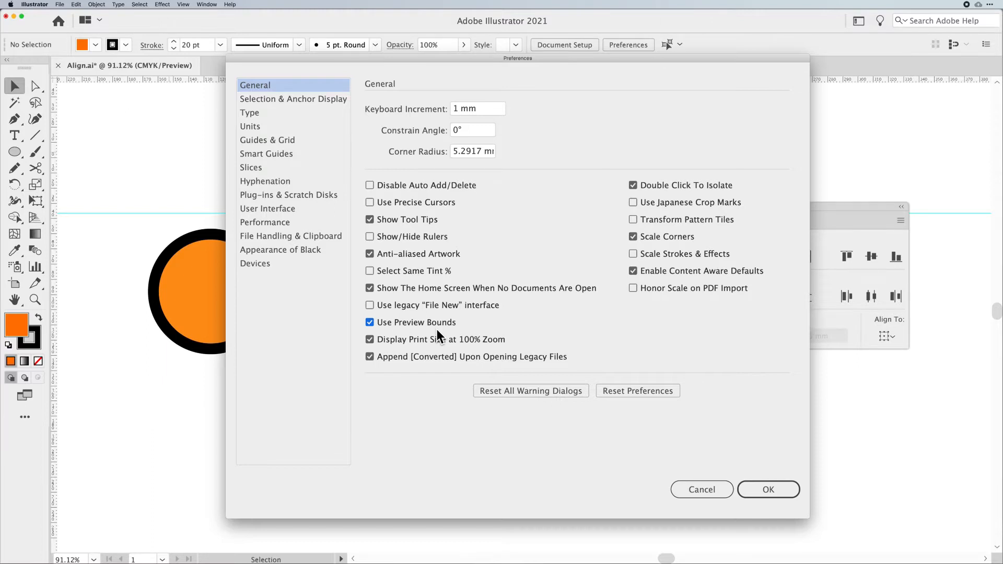
{"action": "left_click", "coordinate": [751, 484]}
- Select all four shapes, align their top edges using preview bounds, and deselect
{"action": "left_click", "coordinate": [224, 288]}
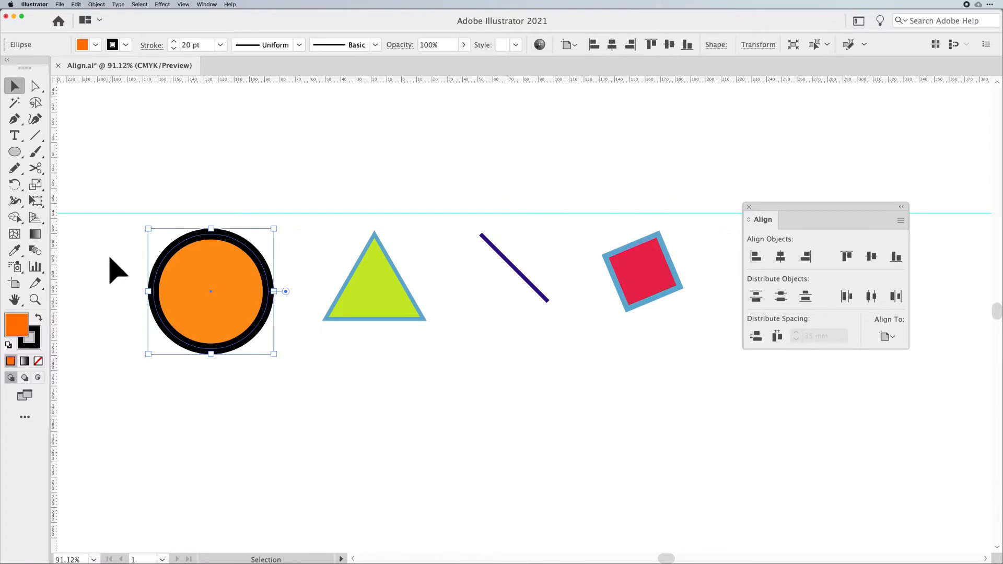
{"action": "left_click_drag", "start_coordinate": [286, 300], "coordinate": [700, 318]}
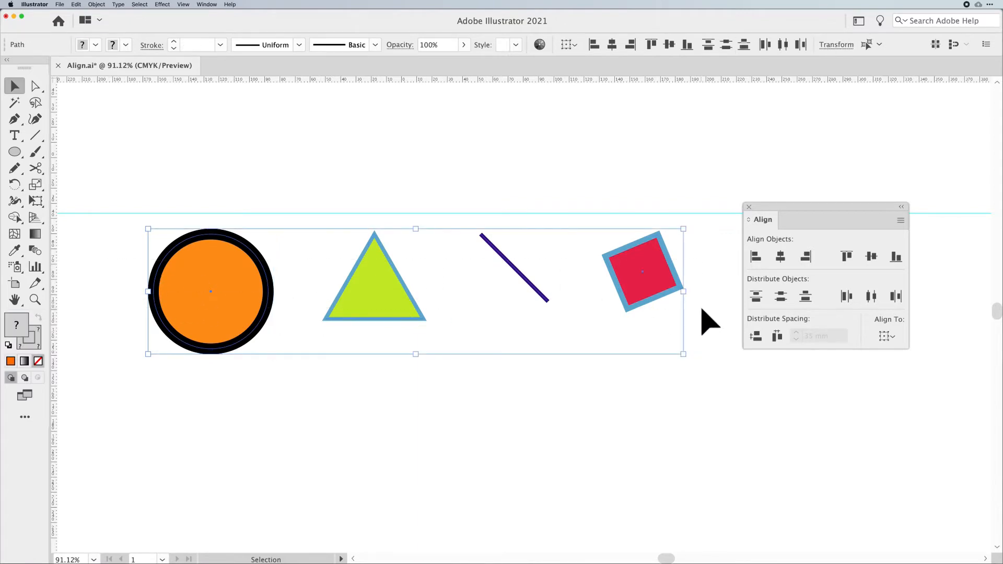
{"action": "left_click", "coordinate": [849, 259]}
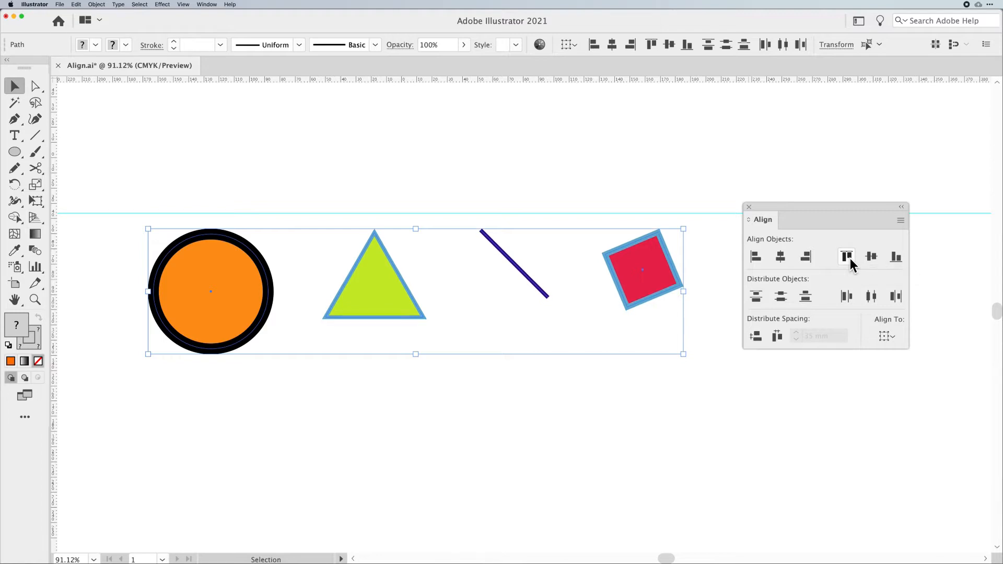
{"action": "left_click", "coordinate": [528, 372]}
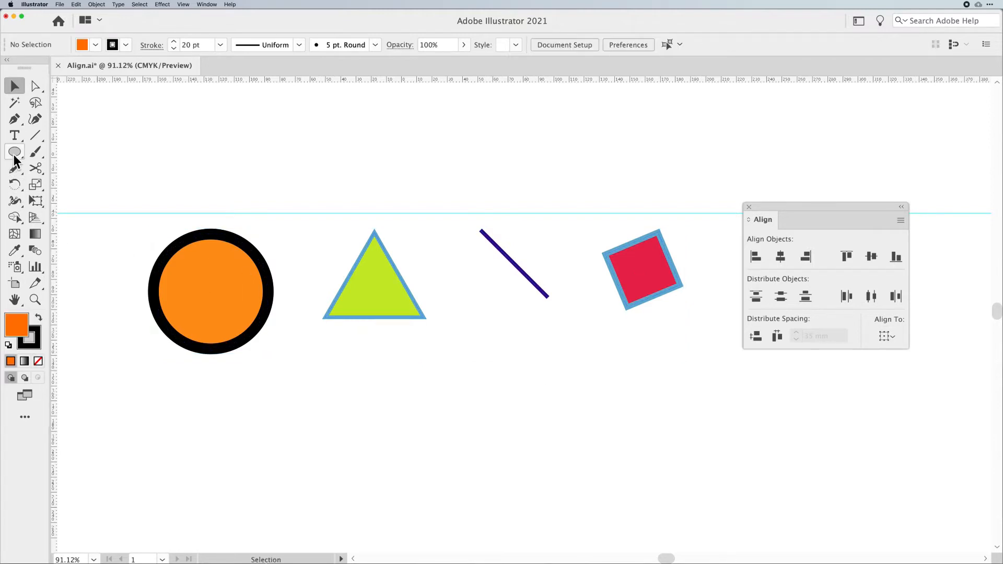
- Draw a new circle below the line with the Ellipse tool and return to the Selection tool
{"action": "key", "text": "l"}
{"action": "left_click_drag", "start_coordinate": [574, 446], "coordinate": [627, 498]}
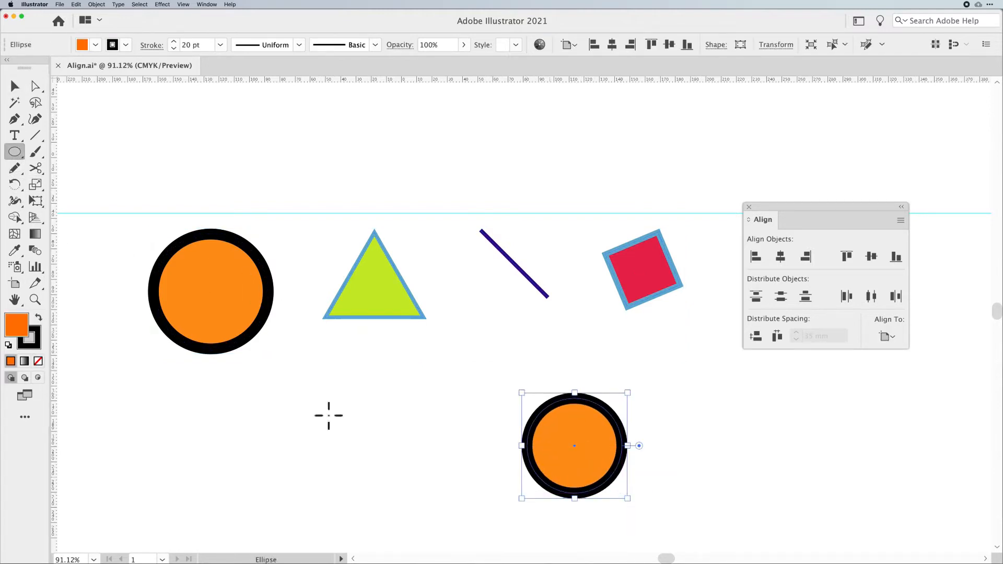
{"action": "key", "text": "v"}
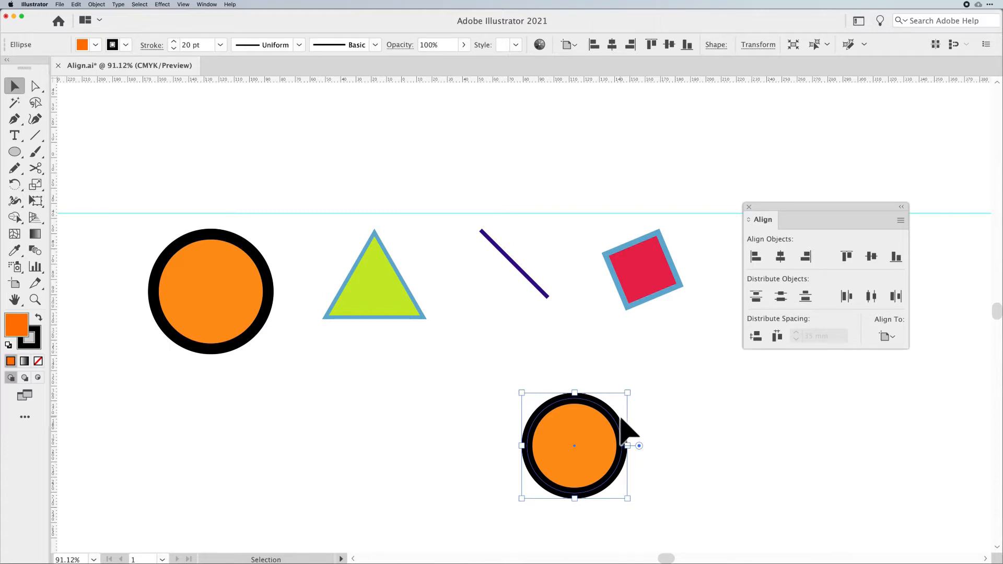
- Disable Use Preview Bounds in the General preferences and confirm
{"action": "left_click", "coordinate": [34, 4]}
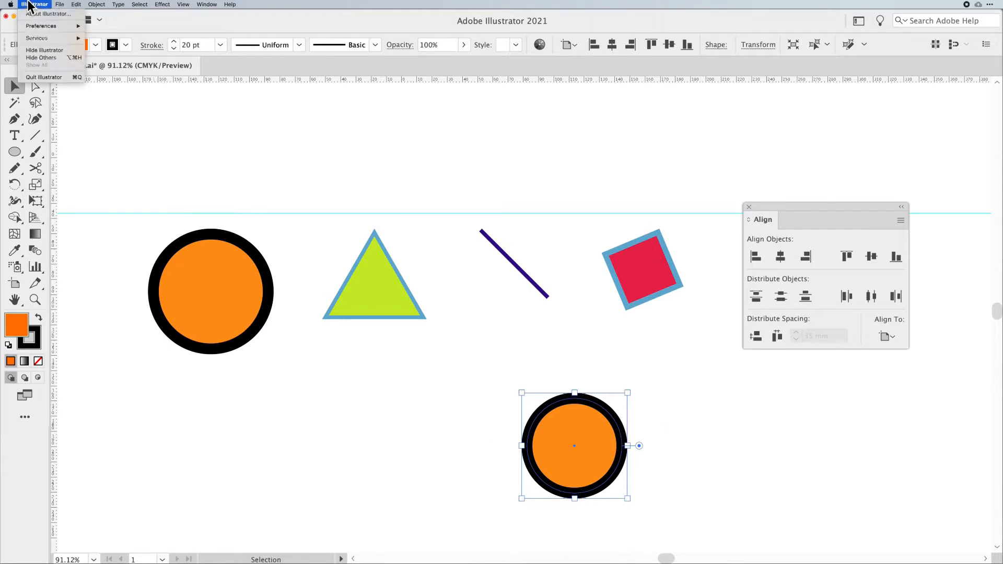
{"action": "mouse_move", "coordinate": [52, 25]}
{"action": "left_click", "coordinate": [120, 27]}
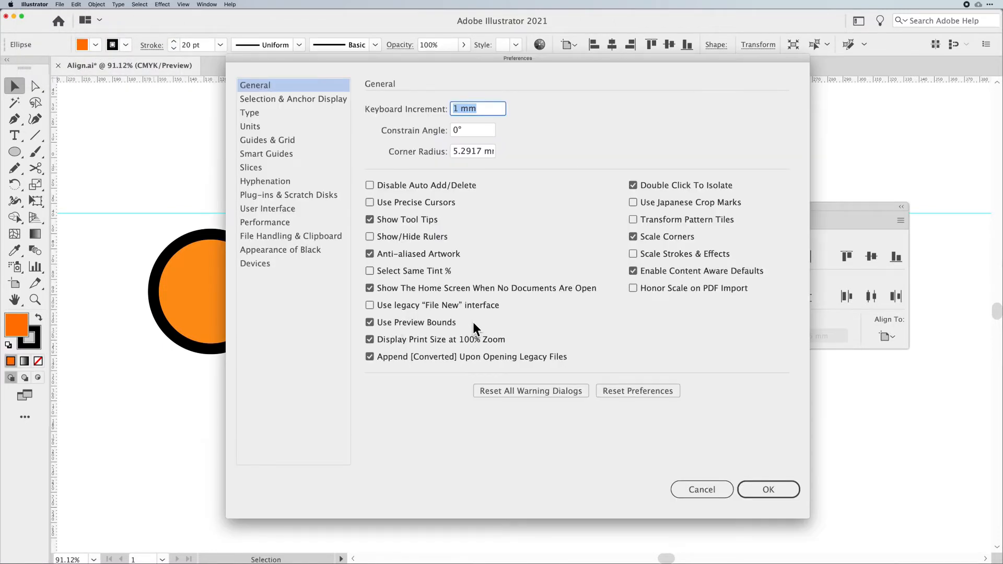
{"action": "left_click", "coordinate": [397, 322]}
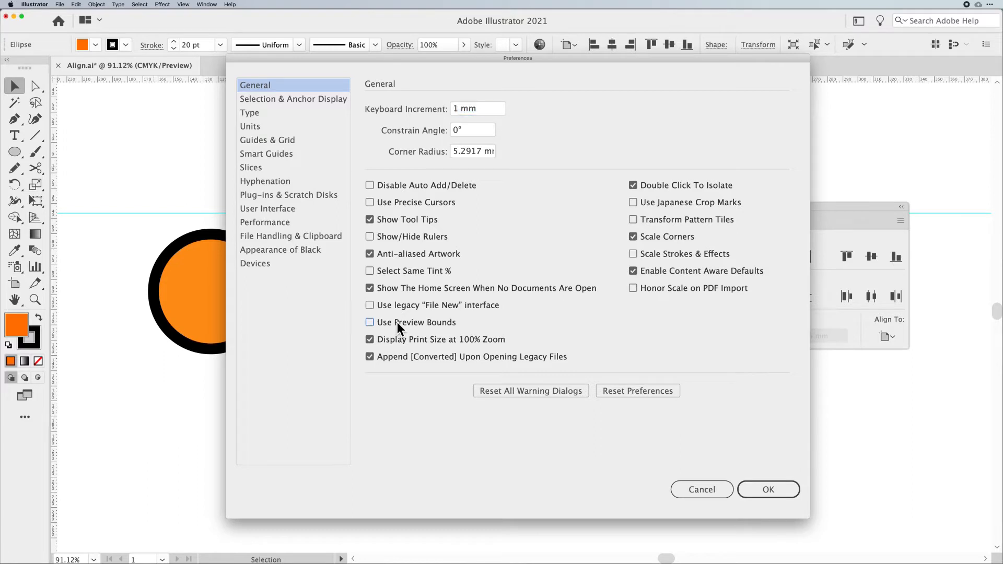
{"action": "left_click", "coordinate": [769, 489]}
{"action": "left_click", "coordinate": [679, 454]}
{"action": "left_click", "coordinate": [591, 436]}
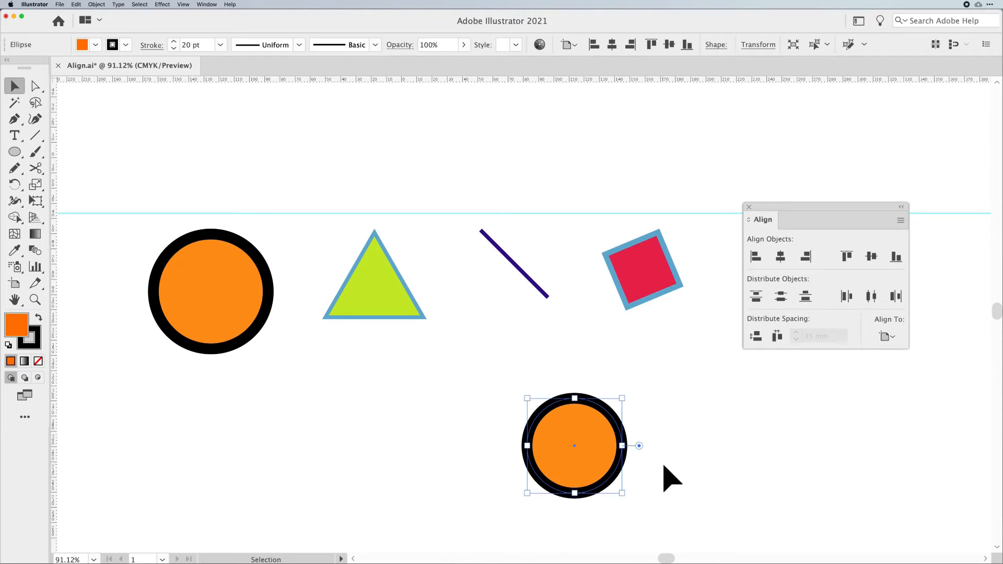
{"action": "key", "text": "super+y"}
{"action": "key", "text": "super+y"}
{"action": "left_click", "coordinate": [900, 220]}
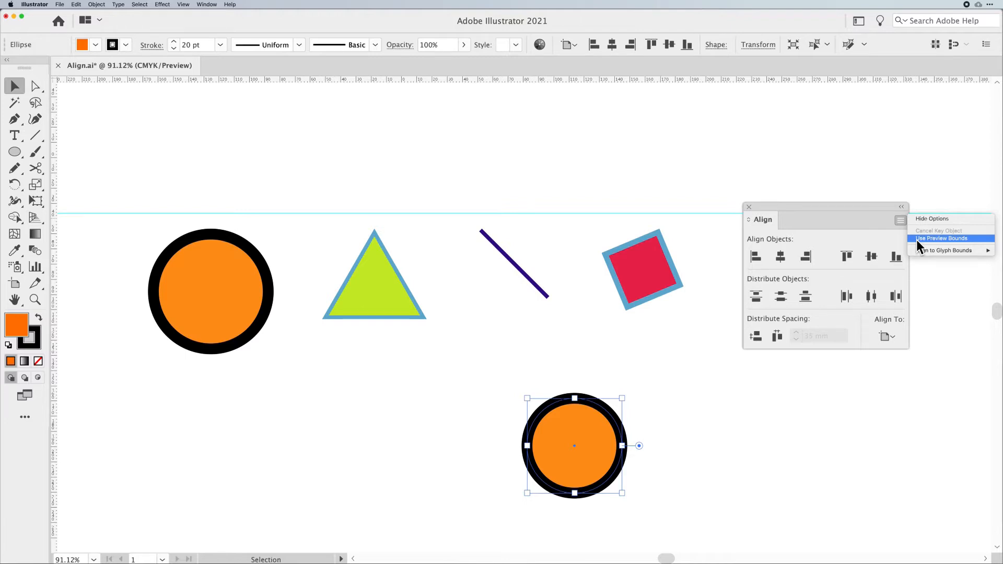
{"action": "left_click", "coordinate": [709, 335]}
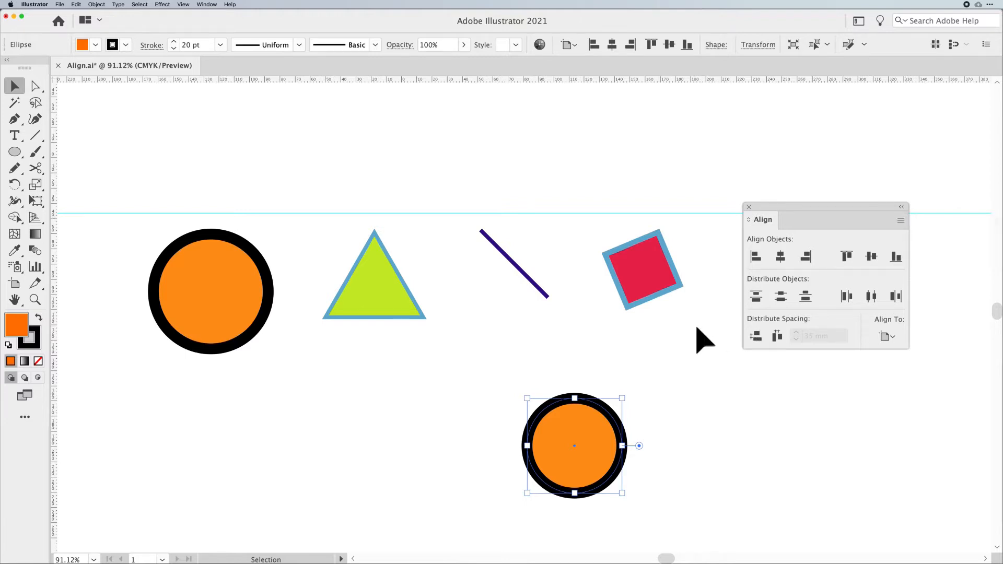
- Select the four top shapes and enable Use Preview Bounds in the Align panel options
{"action": "left_click", "coordinate": [152, 283]}
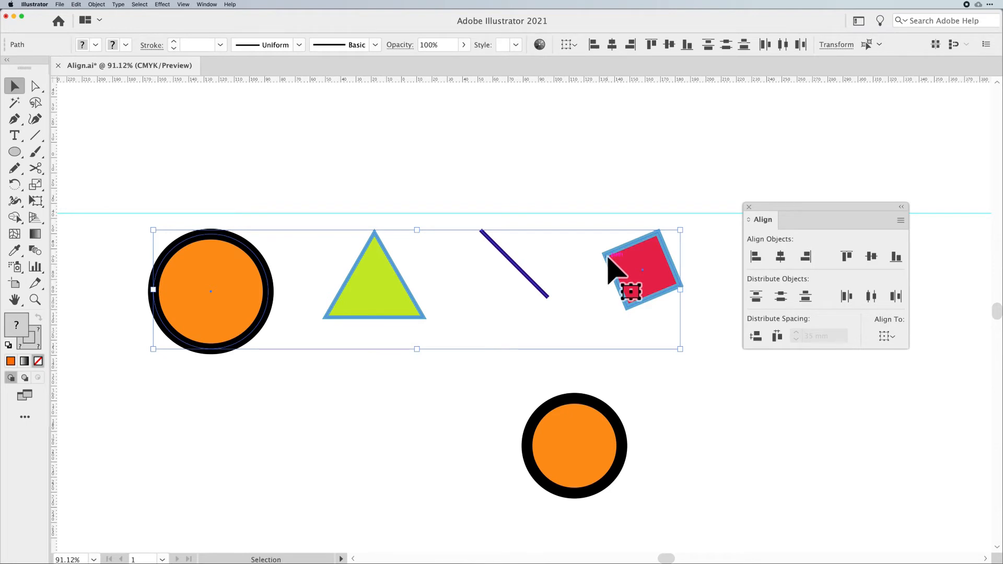
{"action": "left_click", "coordinate": [900, 220]}
{"action": "left_click", "coordinate": [927, 239]}
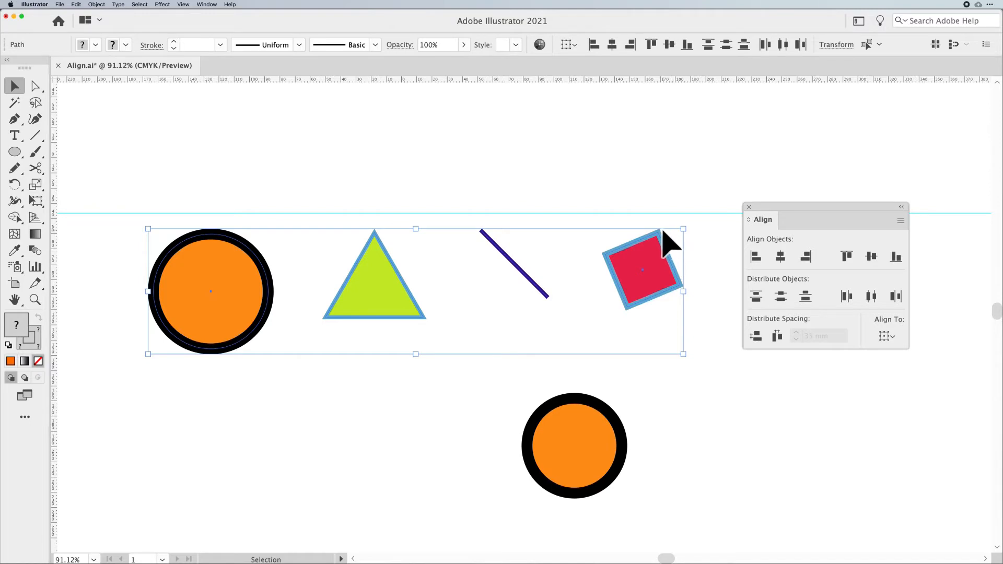
- Reselect the four top shapes and align them by their vertical centers
{"action": "left_click", "coordinate": [699, 287]}
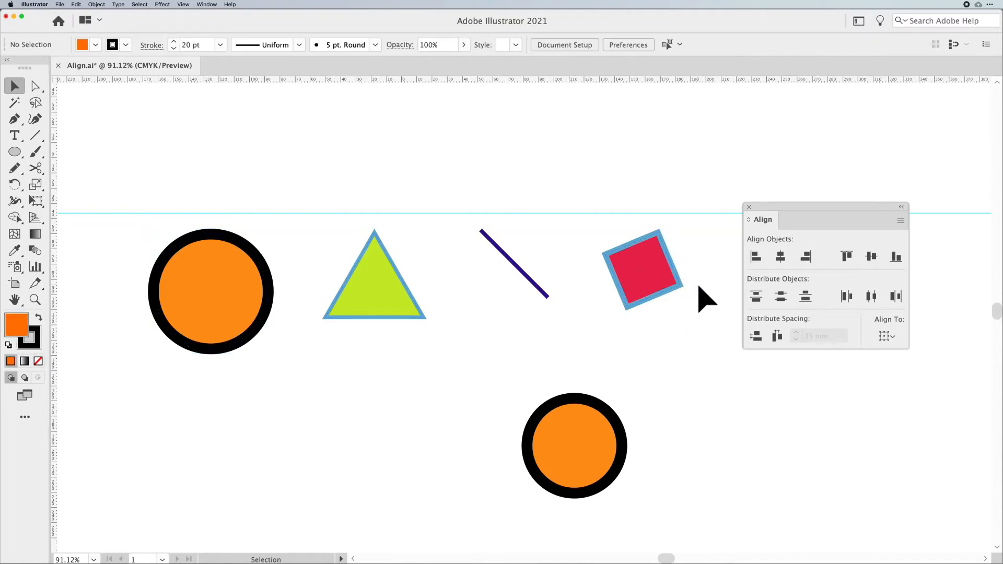
{"action": "left_click_drag", "start_coordinate": [699, 288], "coordinate": [123, 287]}
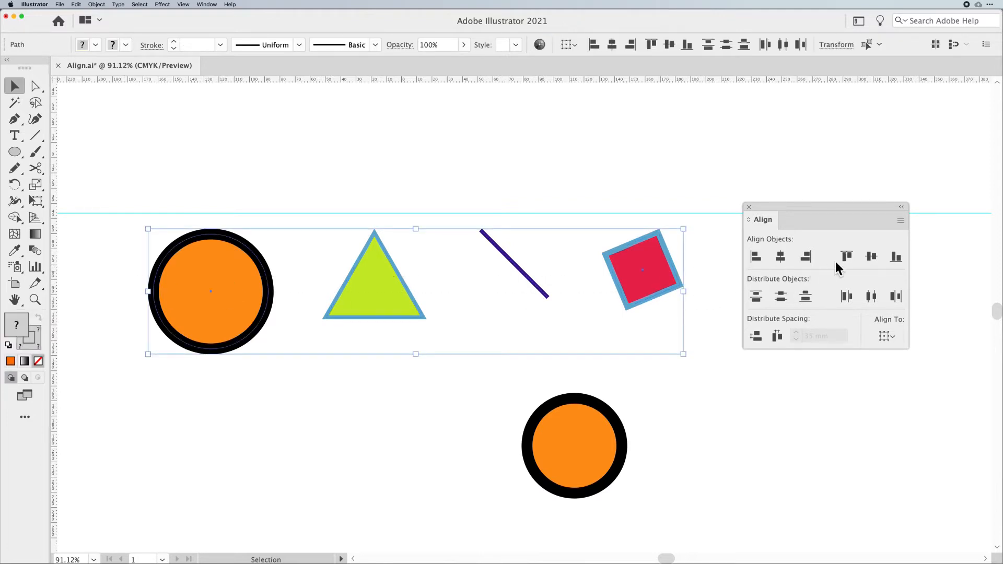
{"action": "left_click", "coordinate": [870, 257]}
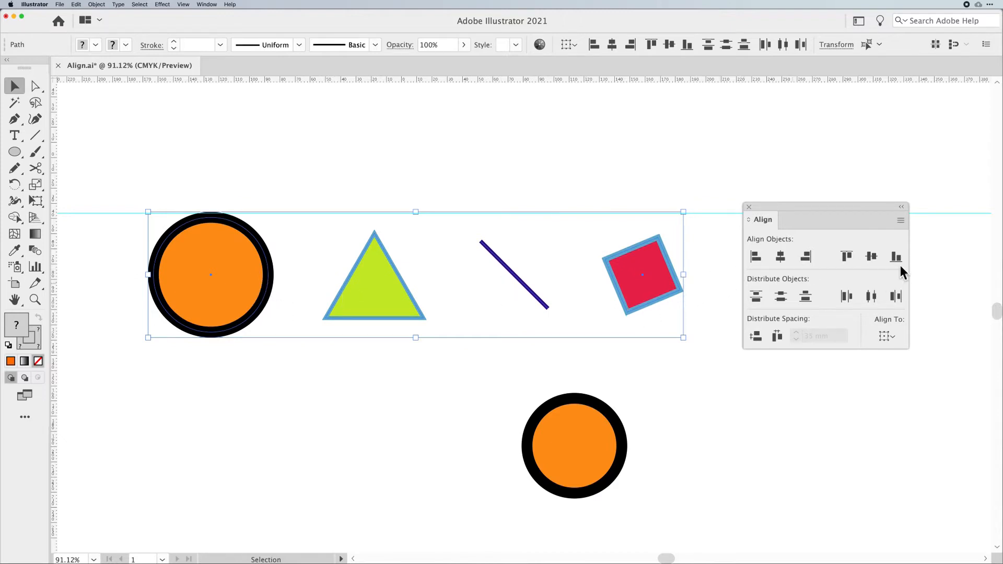
{"action": "left_click", "coordinate": [896, 257]}
{"action": "left_click", "coordinate": [870, 257]}
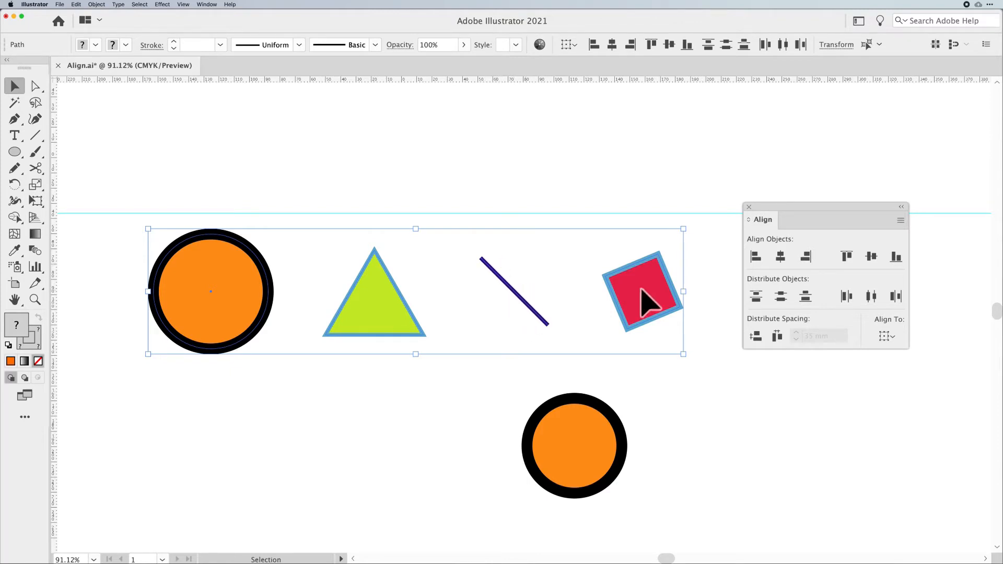
- Select and delete the extra circle below the shapes
{"action": "left_click", "coordinate": [393, 459]}
{"action": "left_click", "coordinate": [560, 464]}
{"action": "left_click_drag", "start_coordinate": [555, 459], "coordinate": [693, 467]}
{"action": "key", "text": "Delete"}
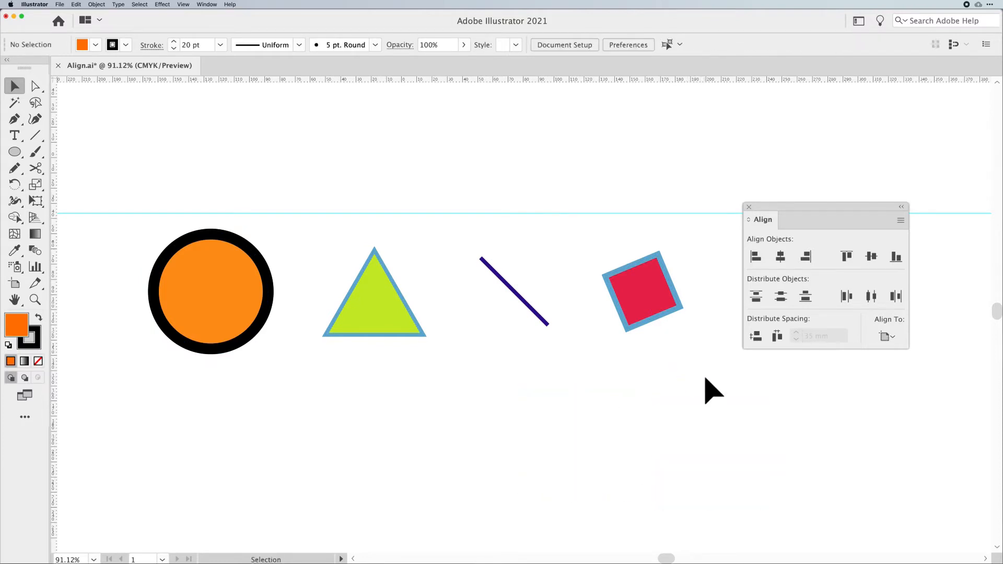
- Spread the shapes unevenly by moving the circle and triangle left and the square and line right
{"action": "left_click_drag", "start_coordinate": [668, 364], "coordinate": [201, 330]}
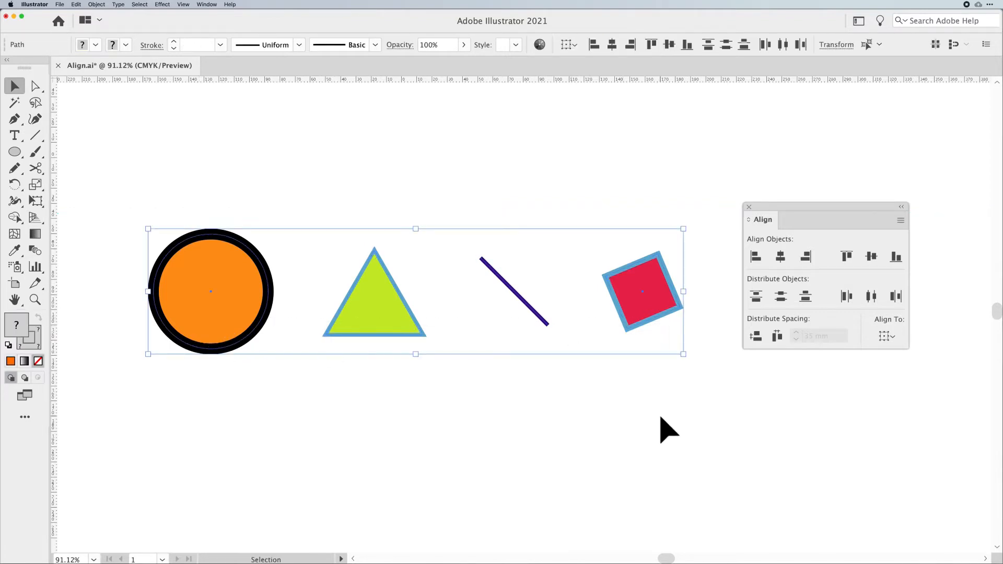
{"action": "left_click", "coordinate": [641, 391]}
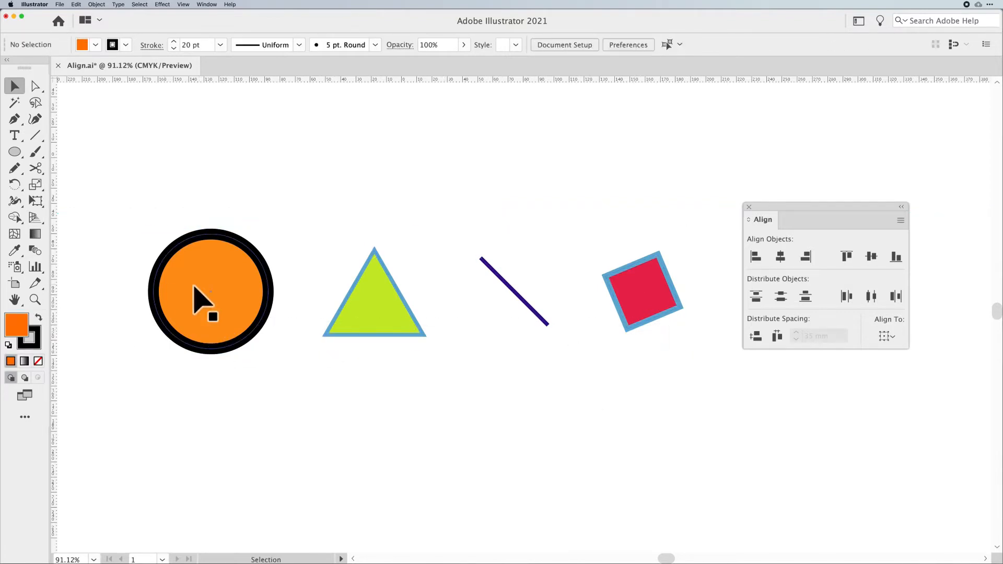
{"action": "left_click_drag", "start_coordinate": [193, 286], "coordinate": [142, 287]}
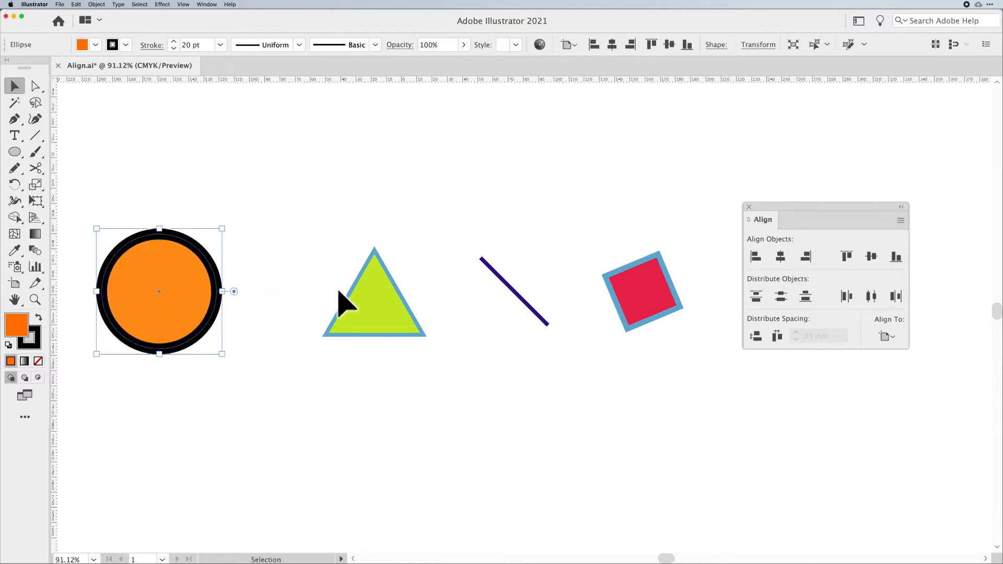
{"action": "left_click_drag", "start_coordinate": [639, 309], "coordinate": [676, 308]}
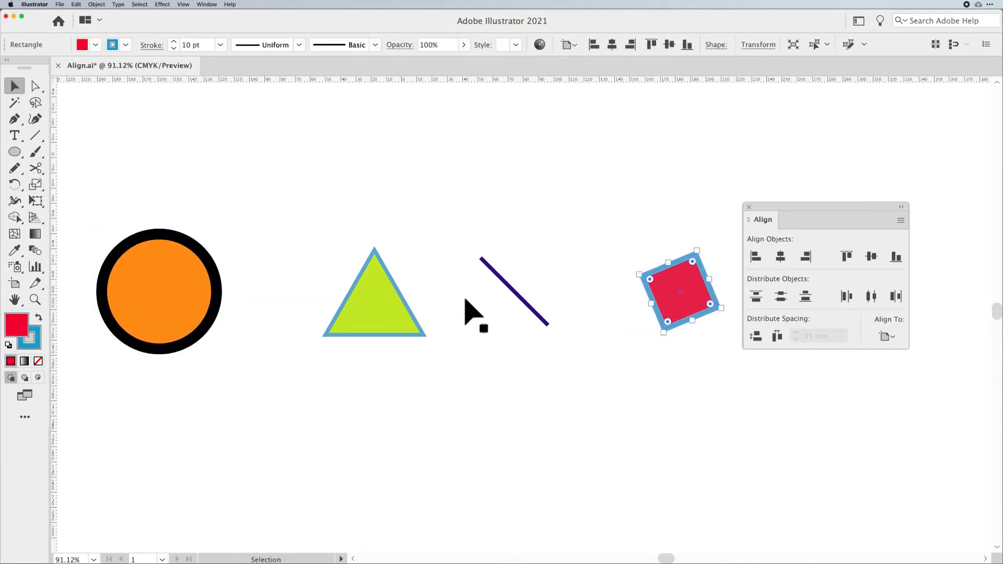
{"action": "left_click_drag", "start_coordinate": [373, 306], "coordinate": [319, 307]}
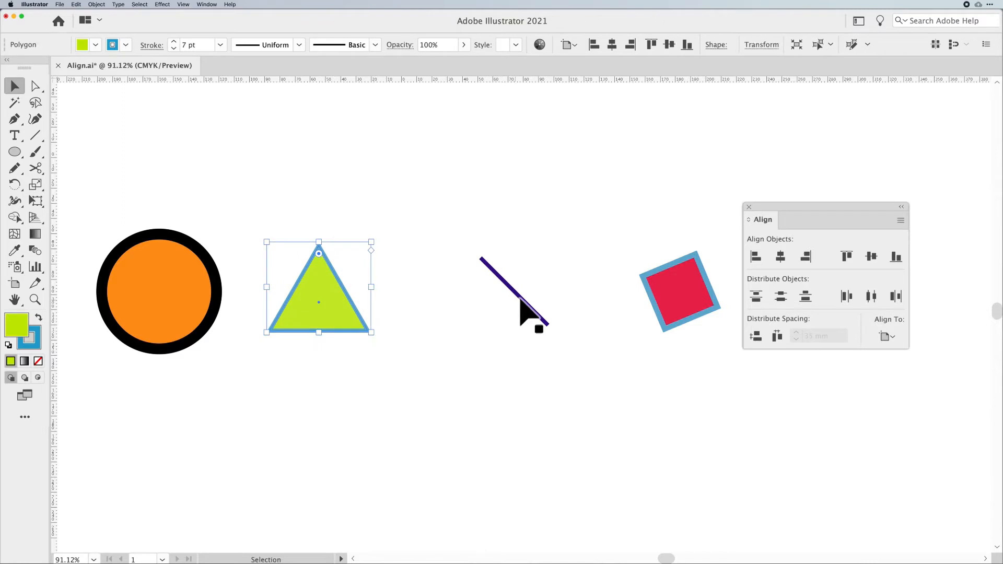
{"action": "left_click_drag", "start_coordinate": [551, 302], "coordinate": [548, 309]}
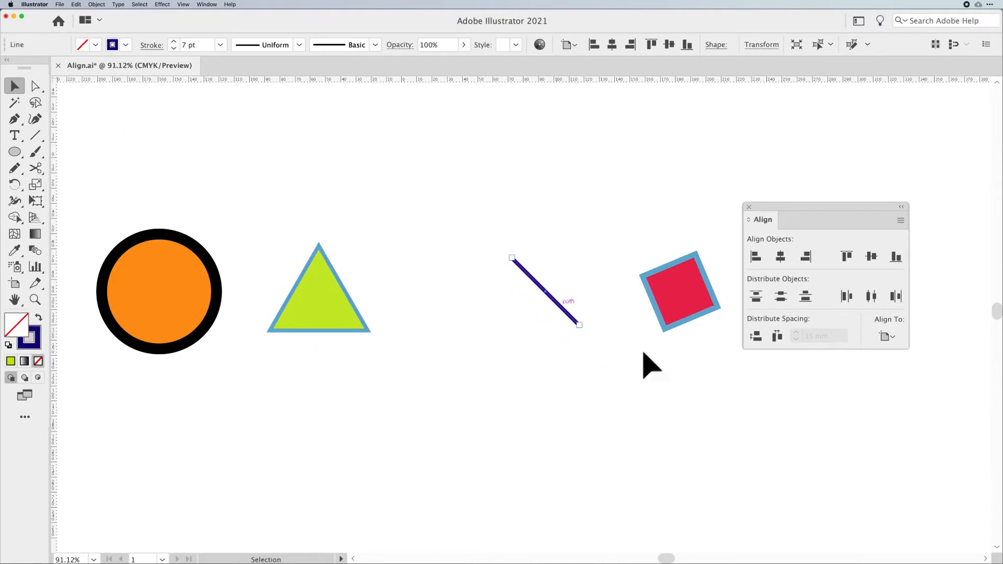
- Select all shapes and distribute them by their horizontal centers
{"action": "key", "text": "super+a"}
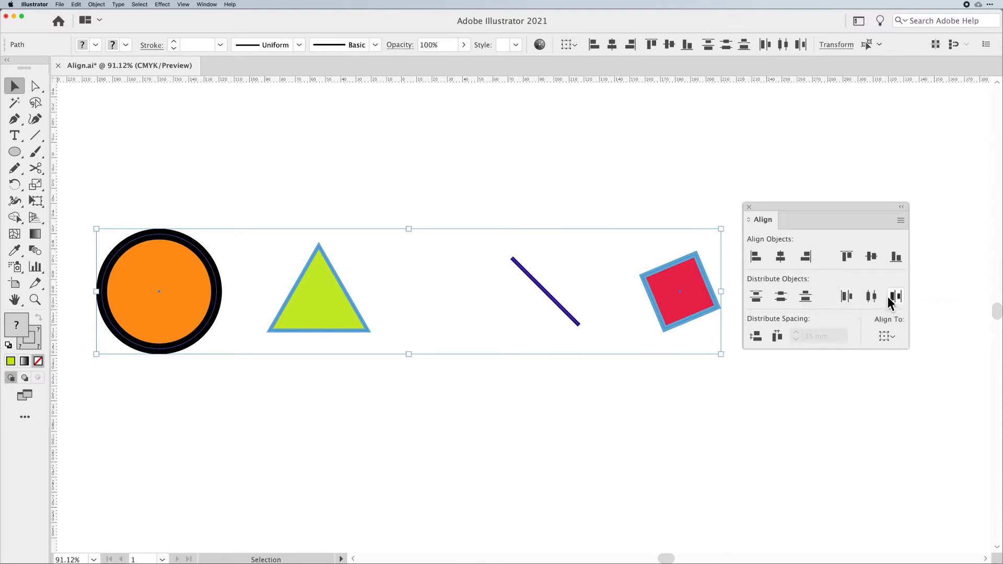
{"action": "left_click", "coordinate": [870, 296]}
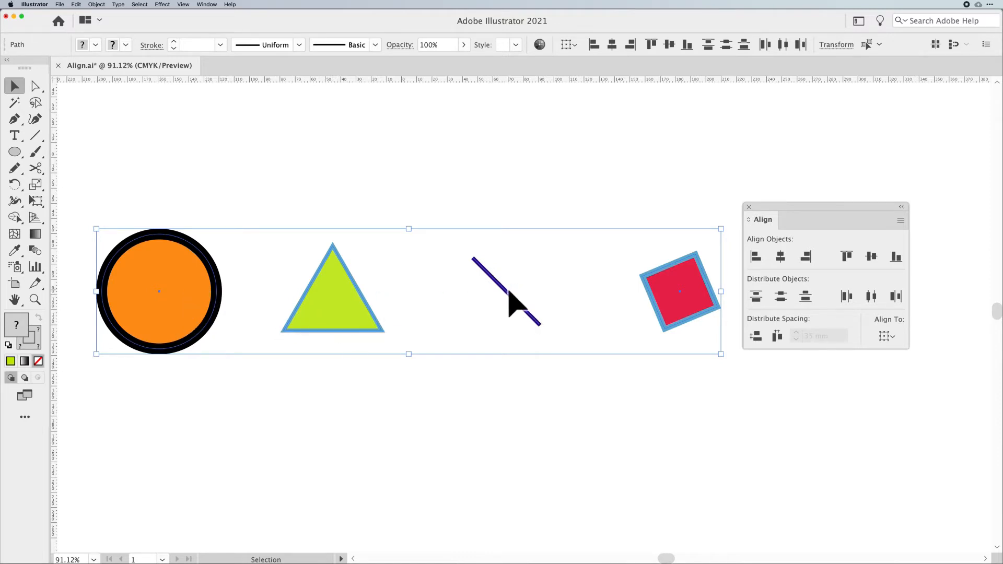
- Offset the triangle upward and the line slightly downward
{"action": "left_click", "coordinate": [330, 329]}
{"action": "left_click_drag", "start_coordinate": [347, 306], "coordinate": [348, 284]}
{"action": "left_click_drag", "start_coordinate": [516, 302], "coordinate": [517, 312]}
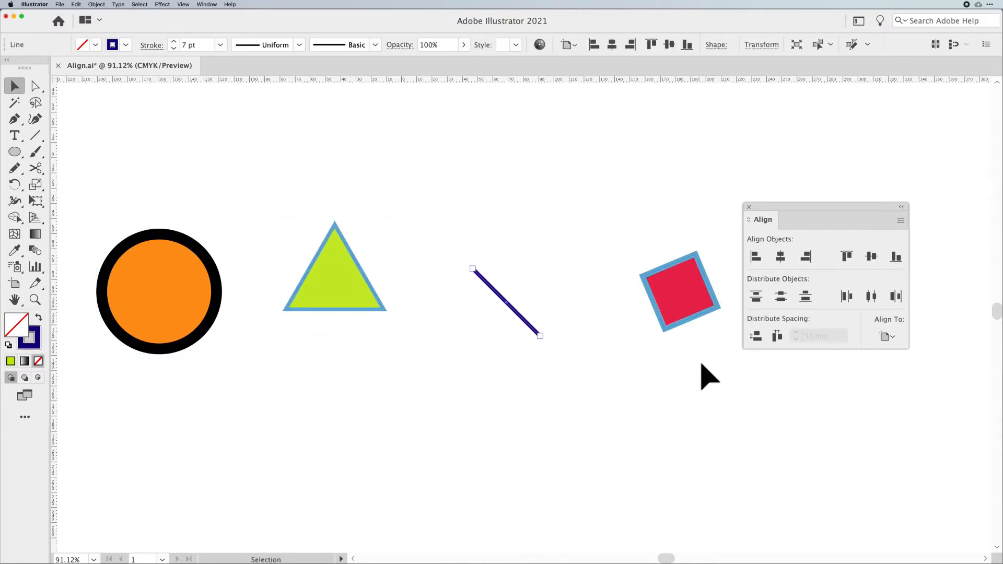
- Select all shapes, distribute them by horizontal centers, and align their vertical centers
{"action": "key", "text": "super+a"}
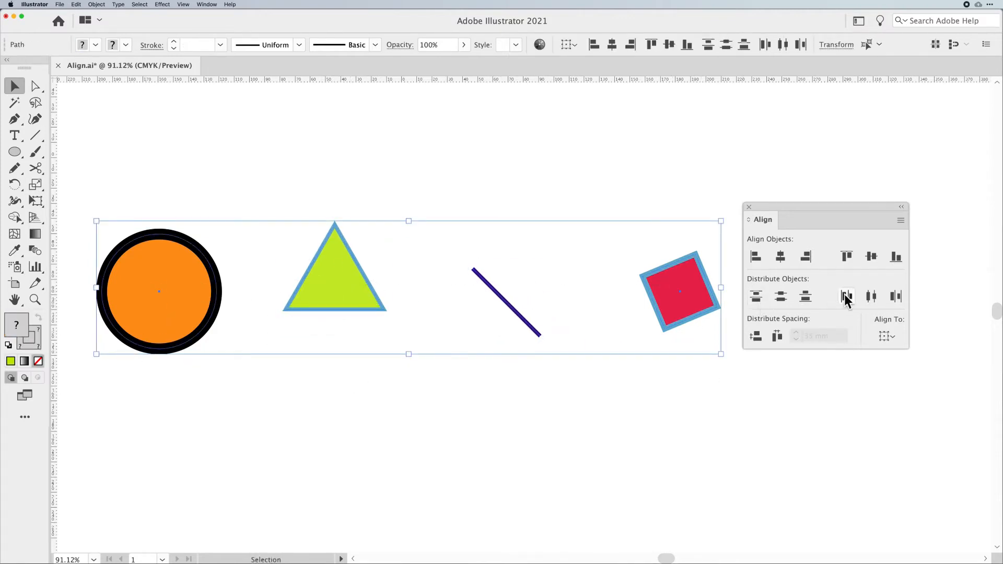
{"action": "left_click", "coordinate": [870, 297]}
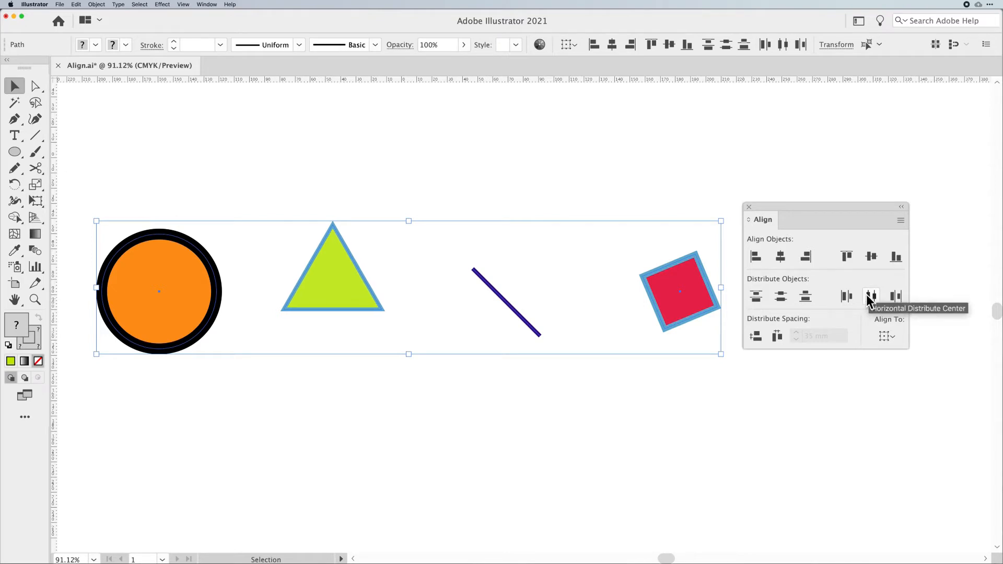
{"action": "left_click", "coordinate": [870, 258]}
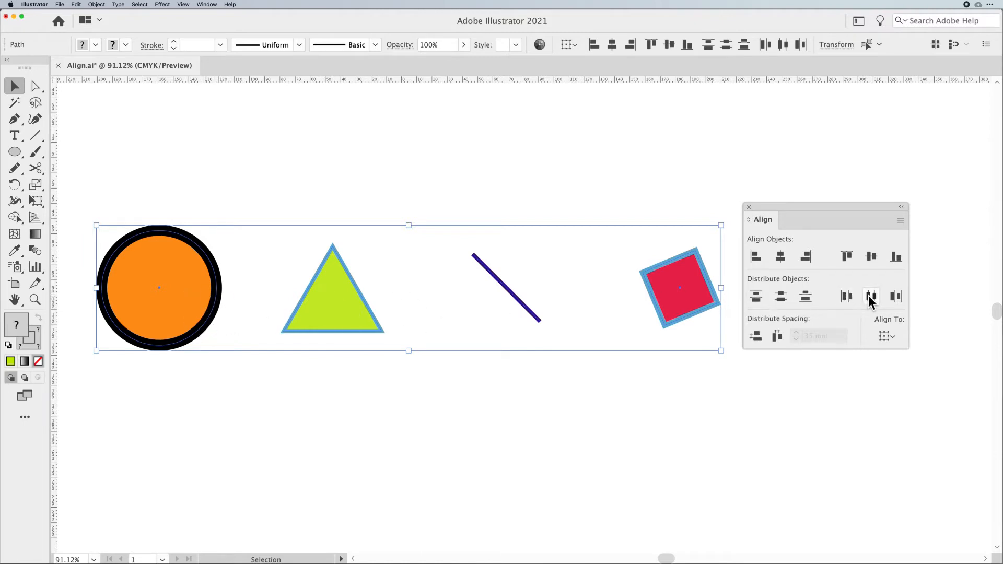
- Copy the orange circle to a new row below the shapes
{"action": "left_click", "coordinate": [618, 430]}
{"action": "scroll", "coordinate": [617, 429], "scroll_direction": "down", "scroll_amount": 3}
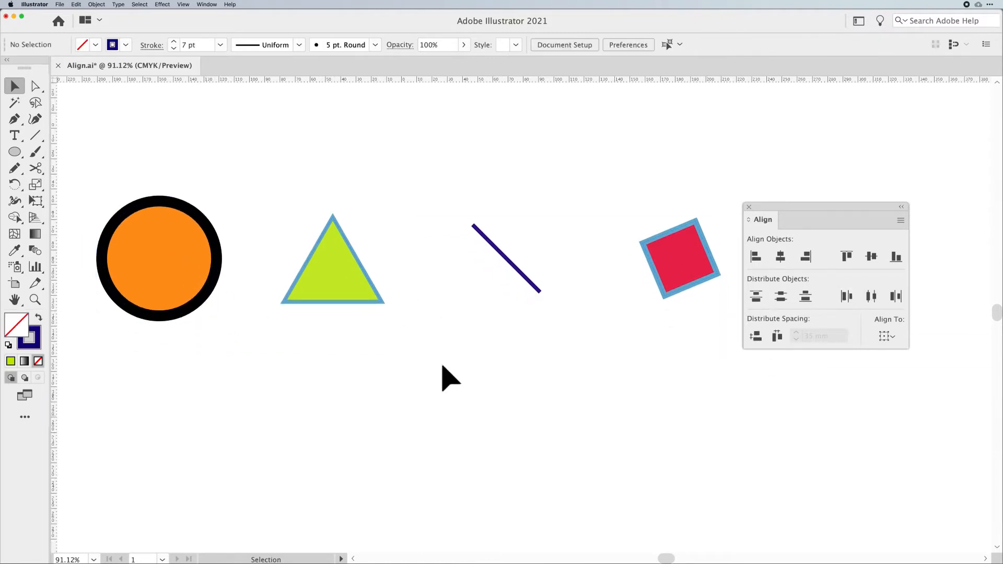
{"action": "left_click", "coordinate": [156, 268]}
{"action": "scroll", "coordinate": [235, 395], "scroll_direction": "down", "scroll_amount": 3}
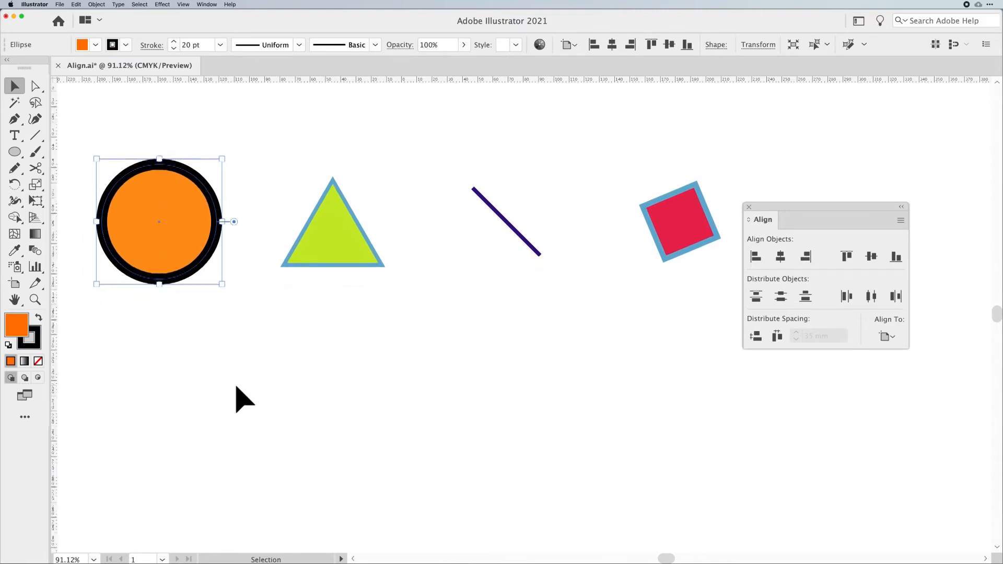
{"action": "left_click_drag", "start_coordinate": [134, 224], "coordinate": [325, 411]}
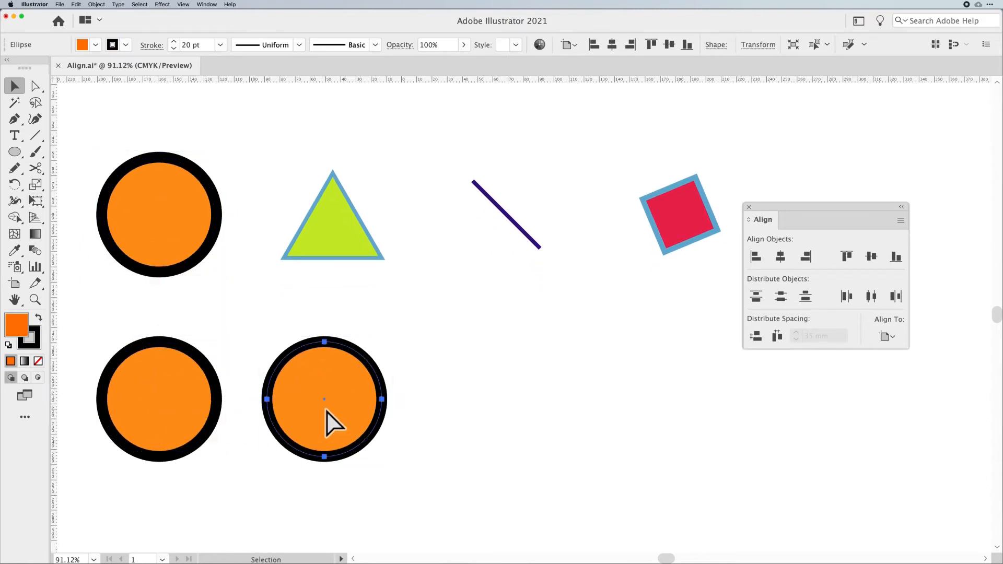
- Repeat the copy twice to extend the row of circles, and move the third circle slightly upward
{"action": "key", "text": "super+d"}
{"action": "key", "text": "super+d"}
{"action": "left_click_drag", "start_coordinate": [491, 388], "coordinate": [494, 375]}
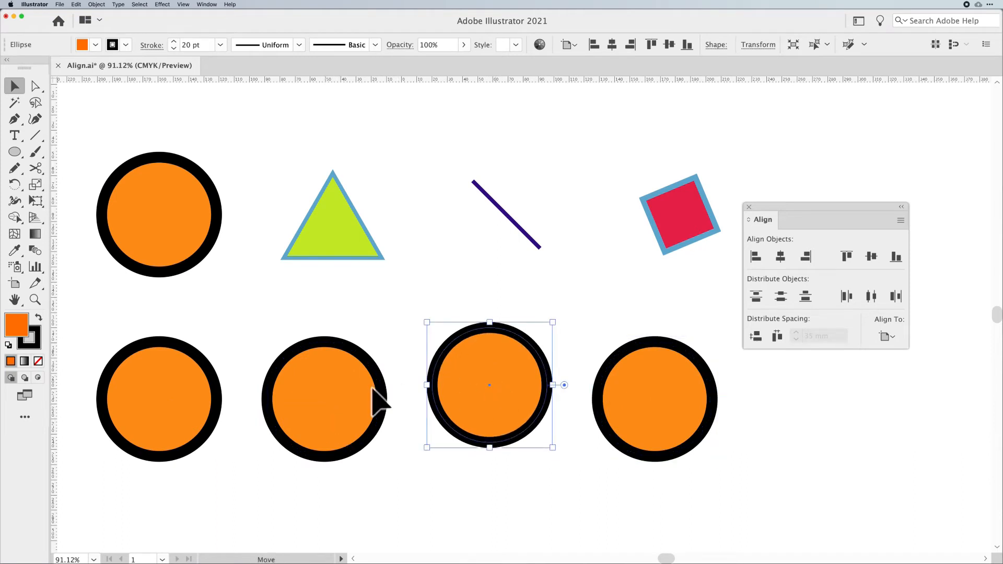
- Nudge the second and third circles leftward, then select all four circles and distribute them by horizontal centers
{"action": "left_click_drag", "start_coordinate": [376, 402], "coordinate": [356, 396]}
{"action": "left_click_drag", "start_coordinate": [472, 405], "coordinate": [463, 402]}
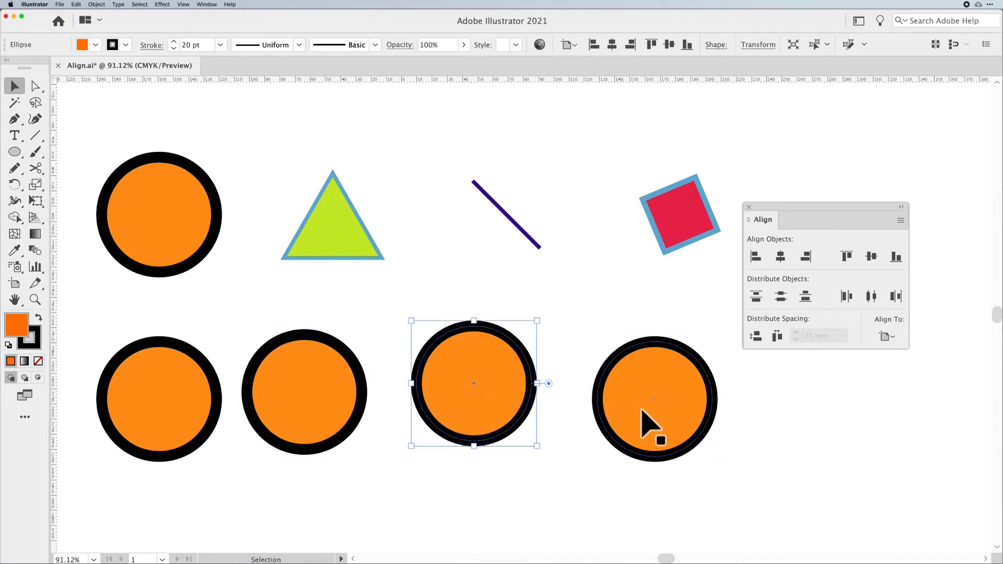
{"action": "left_click", "coordinate": [642, 412]}
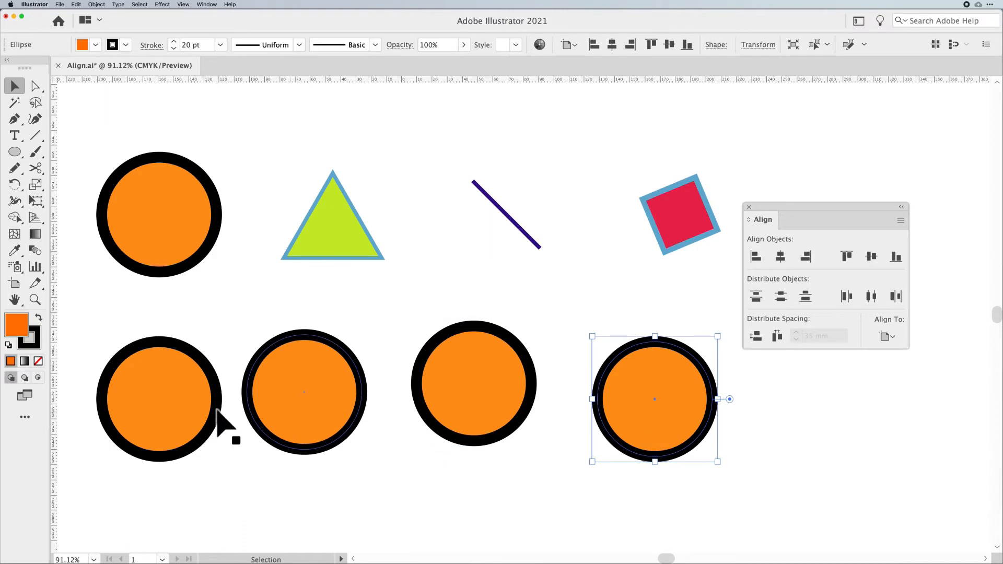
{"action": "left_click", "coordinate": [196, 418]}
{"action": "left_click", "coordinate": [646, 424]}
{"action": "left_click_drag", "start_coordinate": [755, 477], "coordinate": [157, 405]}
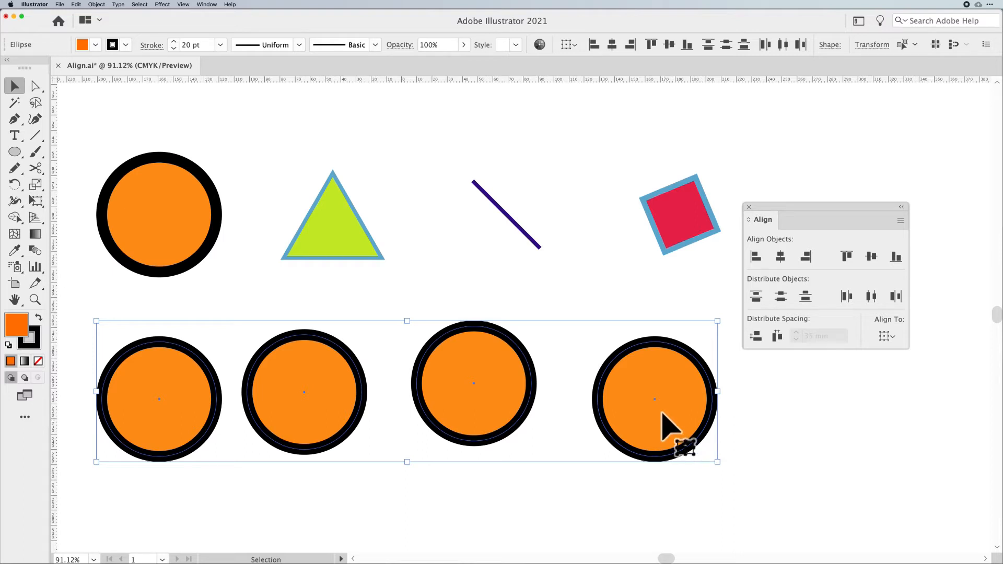
{"action": "left_click", "coordinate": [871, 296]}
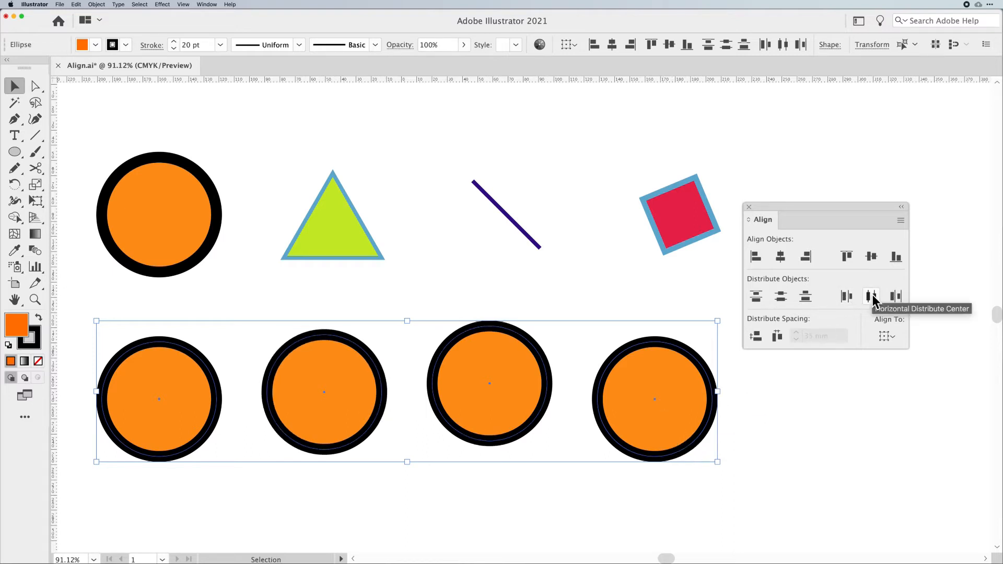
- Align the circles by vertical centers and undo it, repeating this three times
{"action": "left_click", "coordinate": [870, 260]}
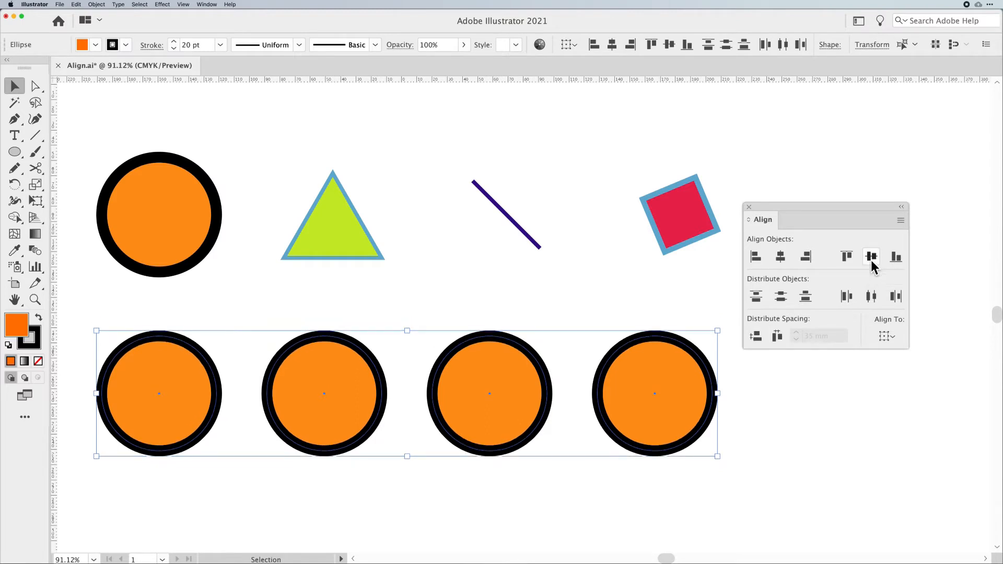
{"action": "key", "text": "super+z"}
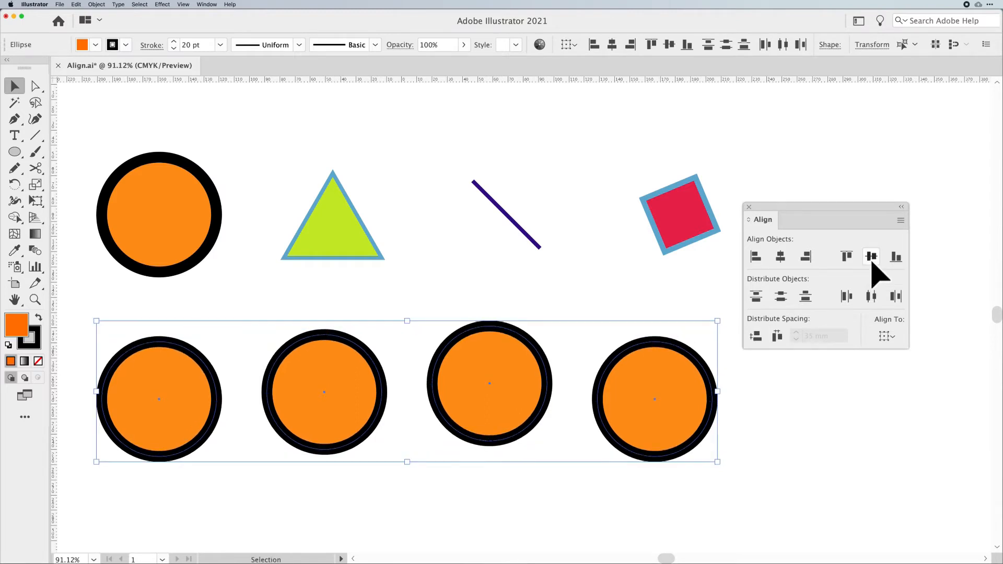
{"action": "left_click", "coordinate": [870, 258]}
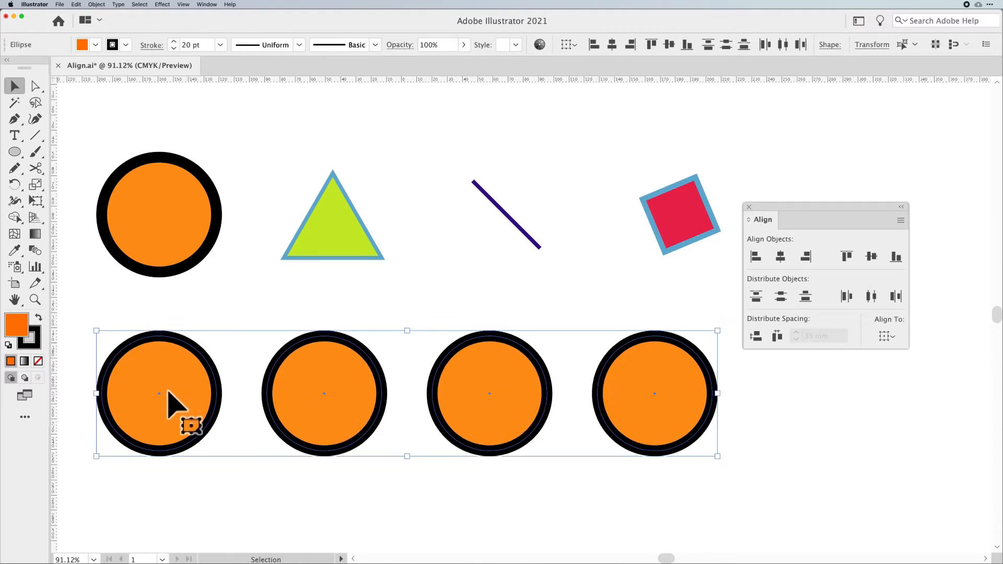
{"action": "key", "text": "super+z"}
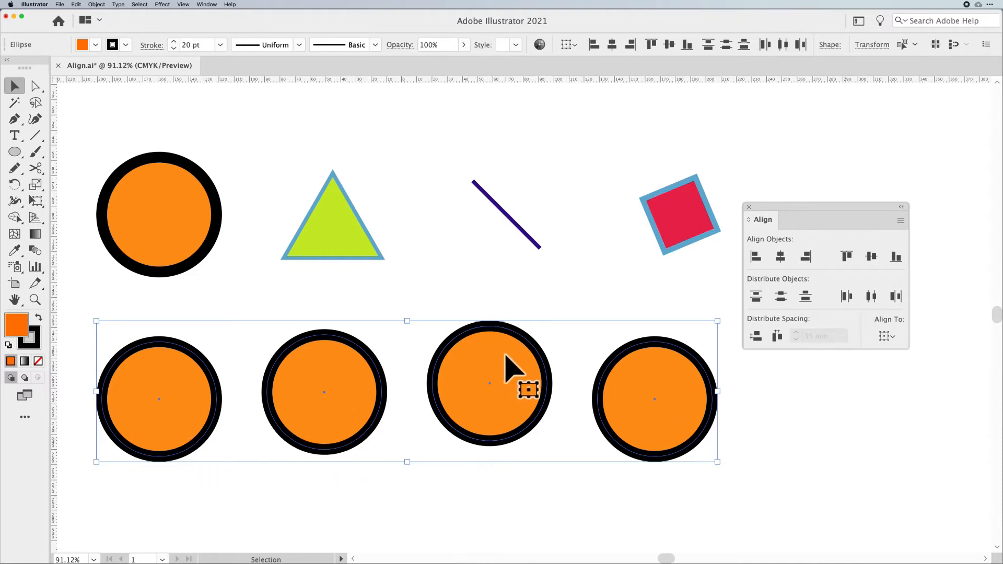
{"action": "left_click", "coordinate": [871, 257]}
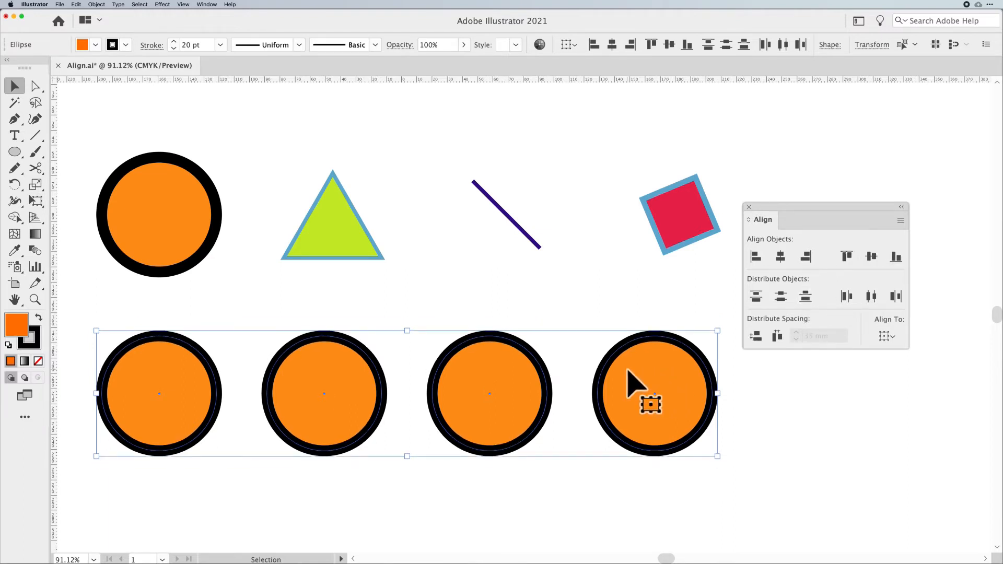
{"action": "key", "text": "super+z"}
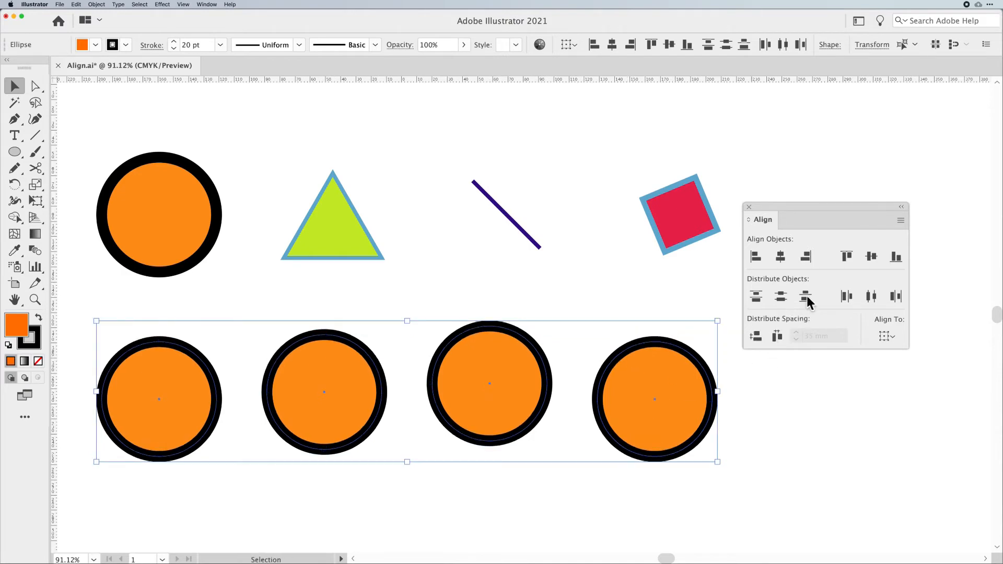
- Select all four circles and set the alignment reference to Align to Key Object
{"action": "left_click", "coordinate": [847, 459]}
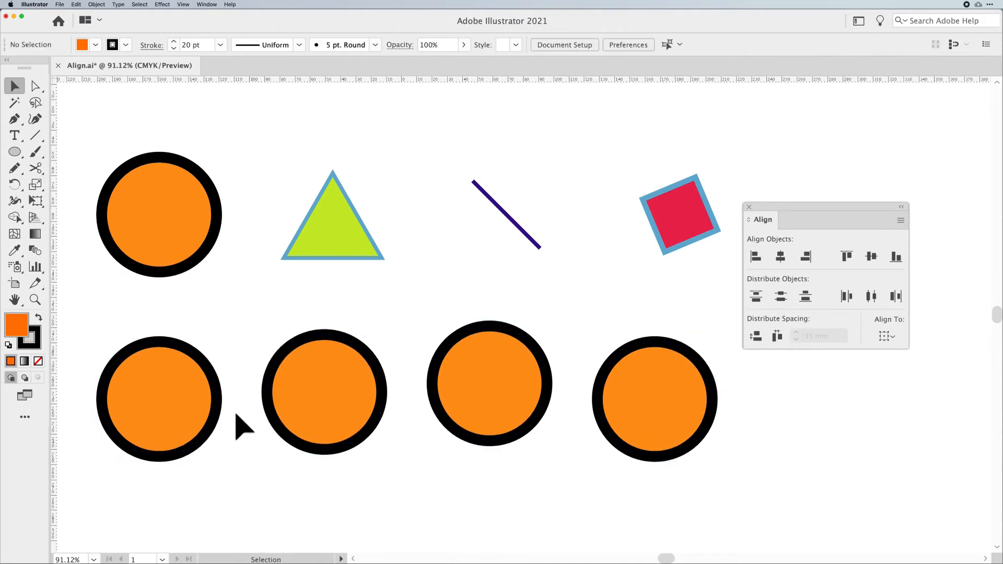
{"action": "left_click", "coordinate": [217, 410]}
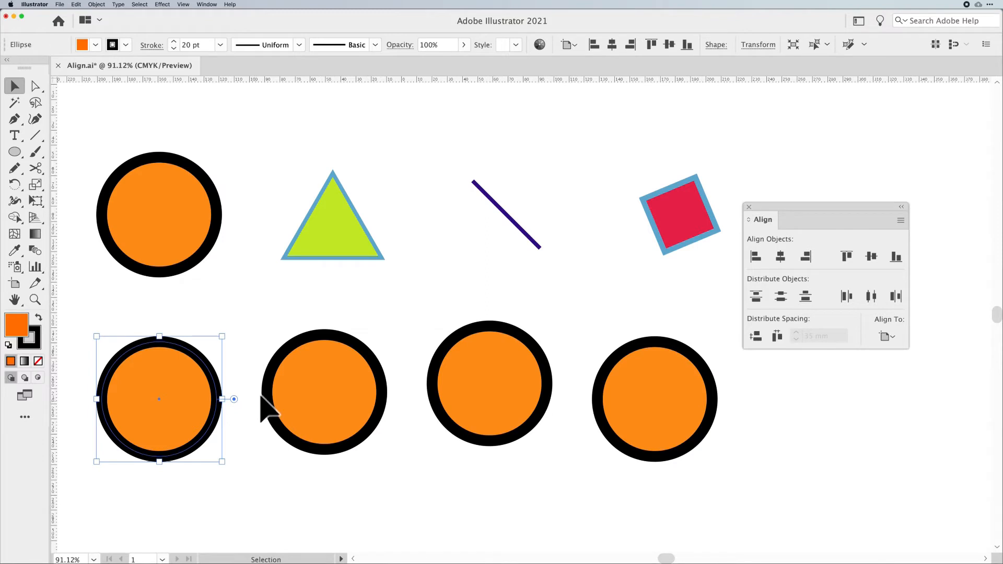
{"action": "left_click_drag", "start_coordinate": [86, 409], "coordinate": [715, 449]}
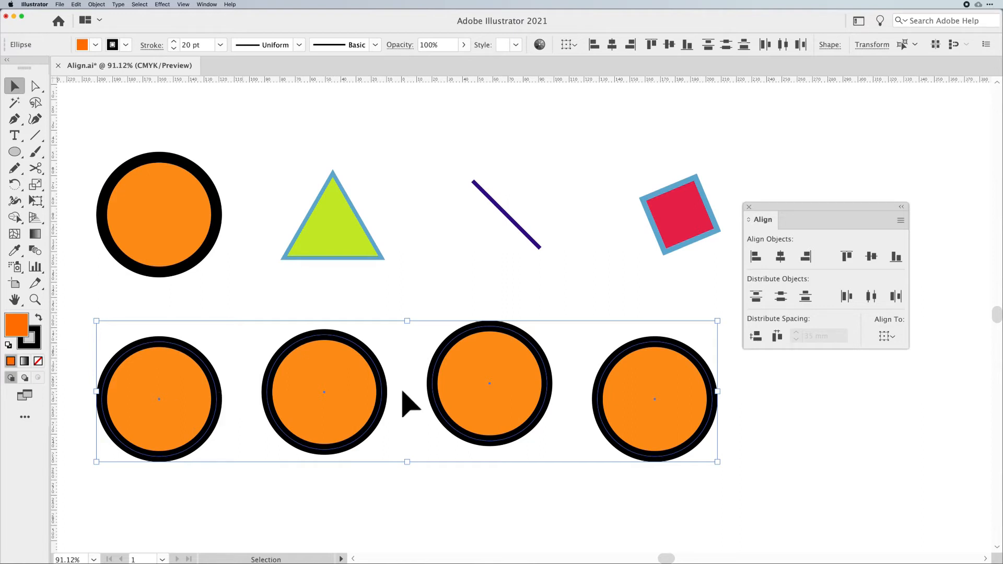
{"action": "left_click", "coordinate": [888, 336]}
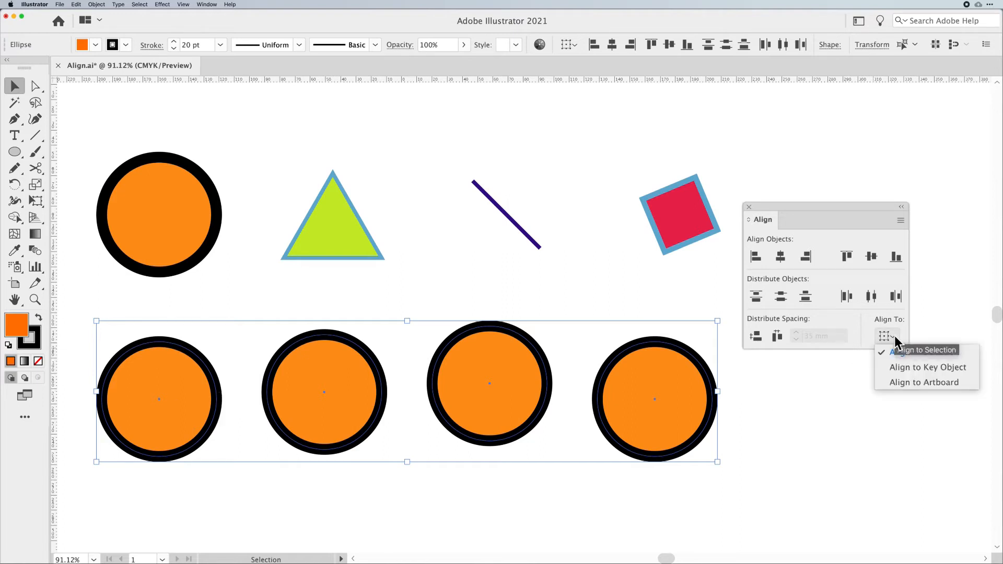
{"action": "left_click", "coordinate": [898, 366]}
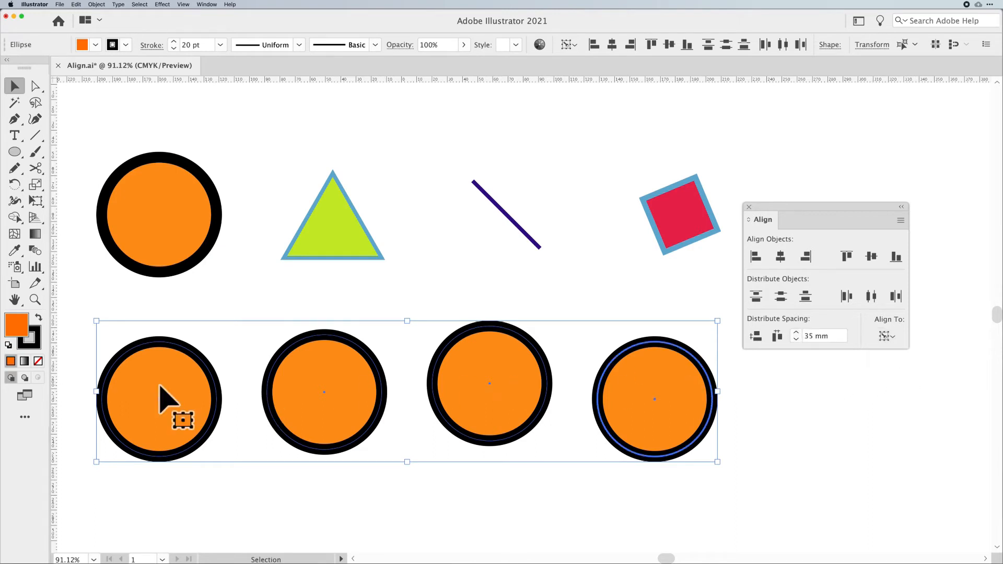
- Make the raised third circle the key object and align the tops of all circles to it
{"action": "left_click", "coordinate": [268, 393]}
{"action": "left_click", "coordinate": [220, 408]}
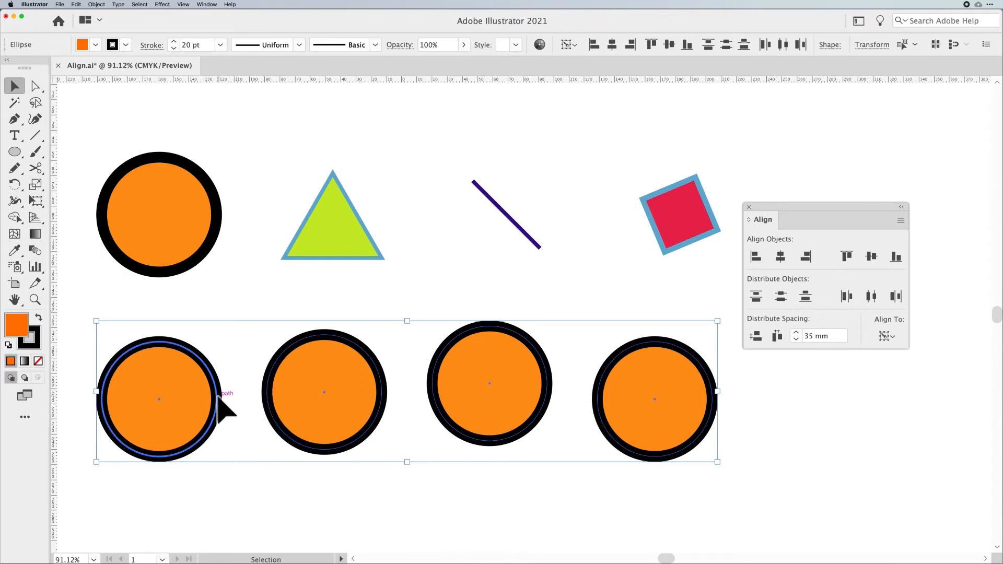
{"action": "left_click", "coordinate": [265, 393]}
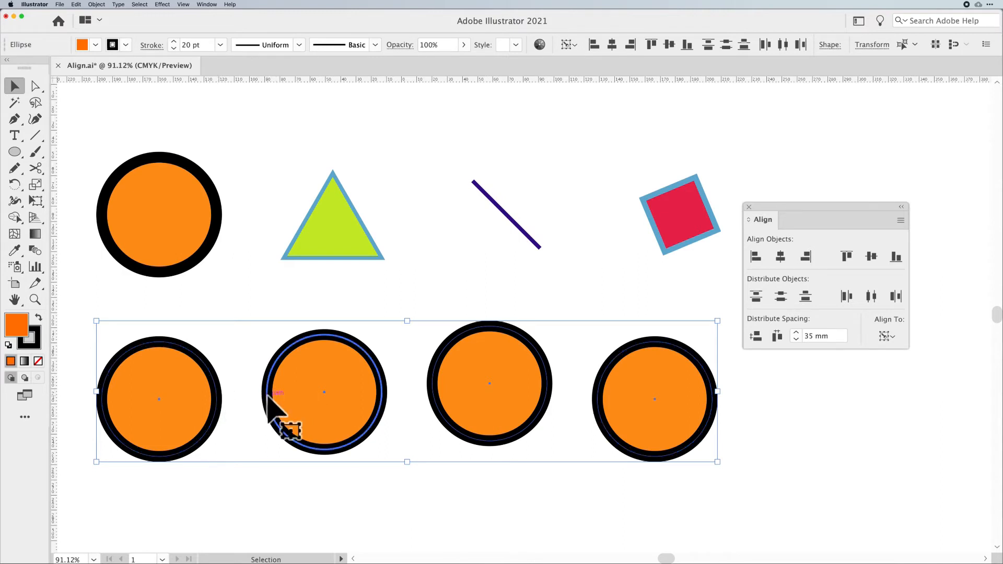
{"action": "left_click", "coordinate": [434, 403]}
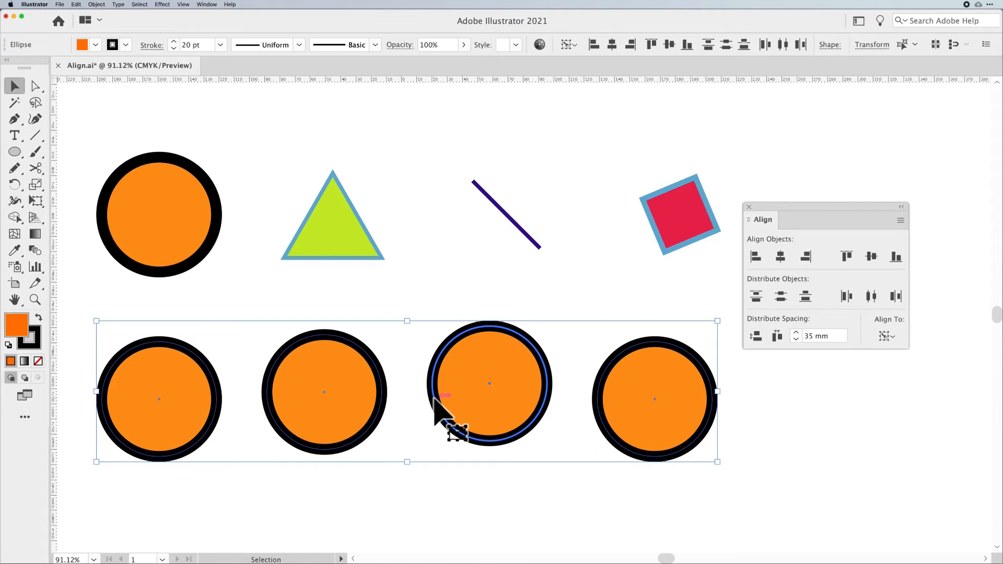
{"action": "left_click", "coordinate": [381, 401]}
{"action": "left_click", "coordinate": [218, 398]}
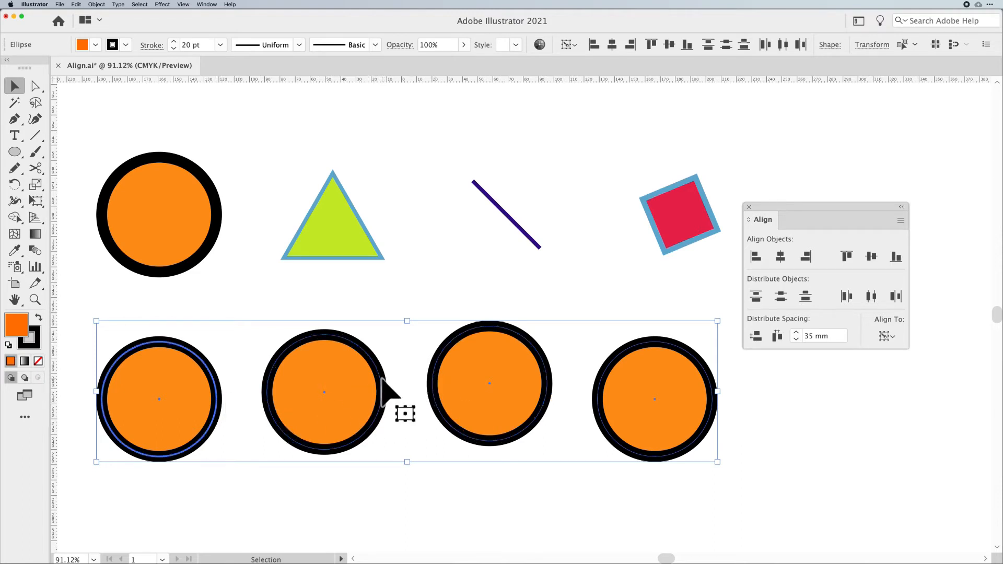
{"action": "left_click", "coordinate": [433, 371]}
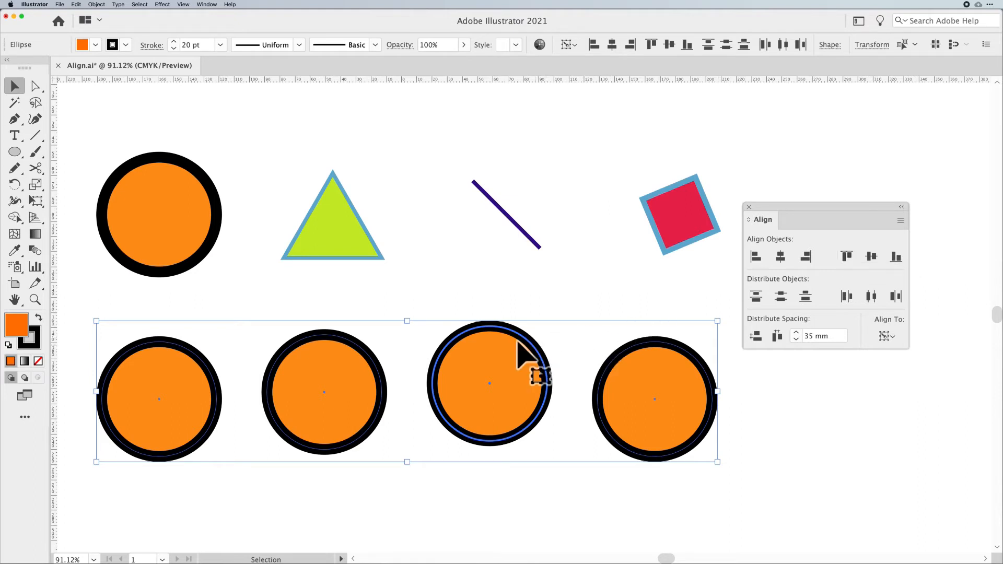
{"action": "left_click", "coordinate": [846, 257]}
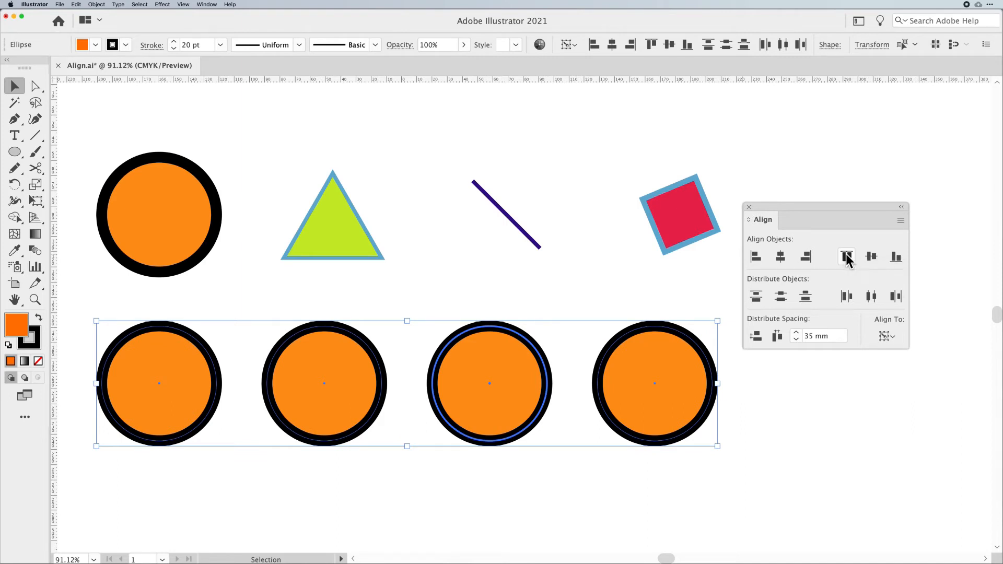
- Scale the third circle down, the second circle up, and the fourth circle down to vary their sizes
{"action": "left_click", "coordinate": [775, 366]}
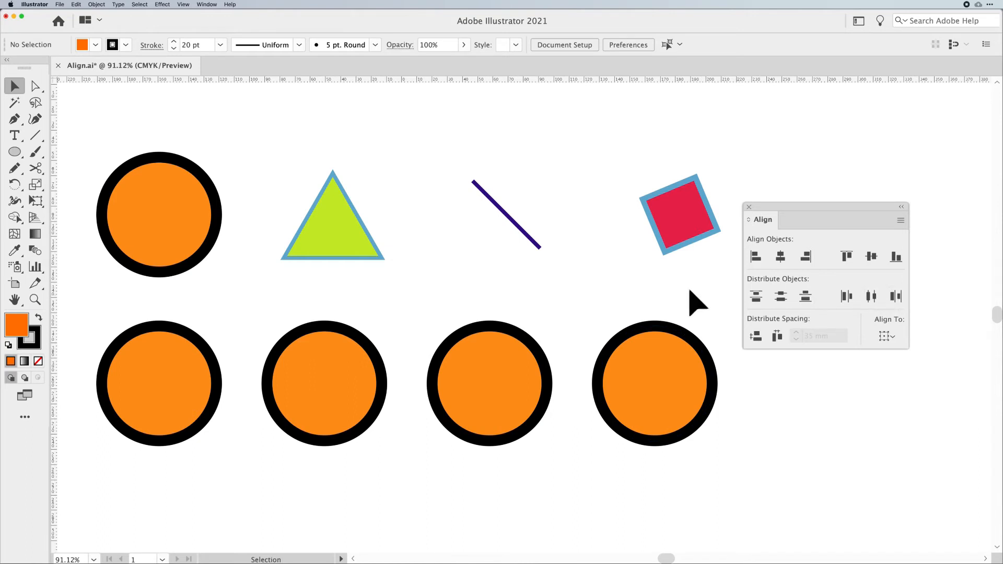
{"action": "left_click", "coordinate": [504, 373]}
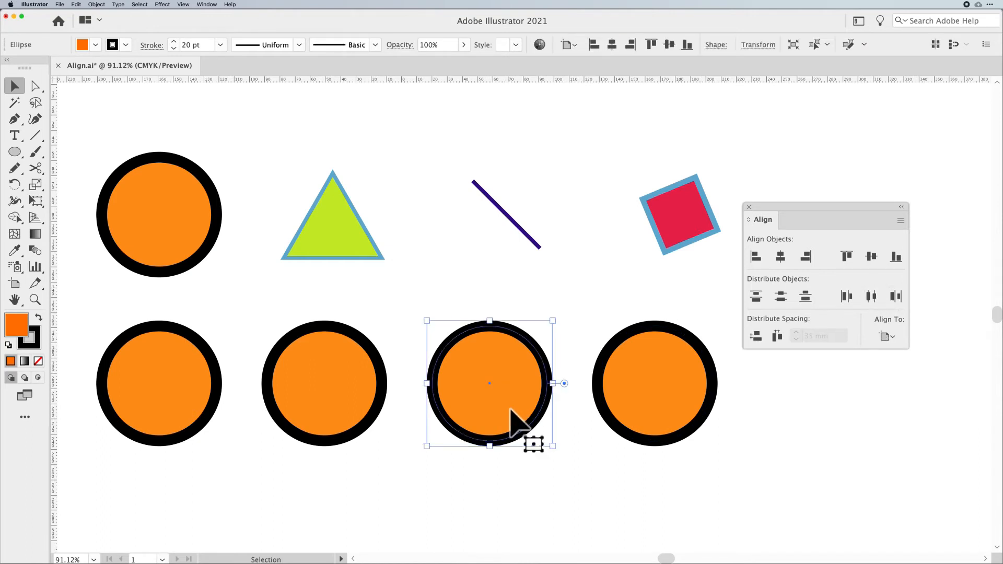
{"action": "left_click_drag", "start_coordinate": [551, 446], "coordinate": [536, 430]}
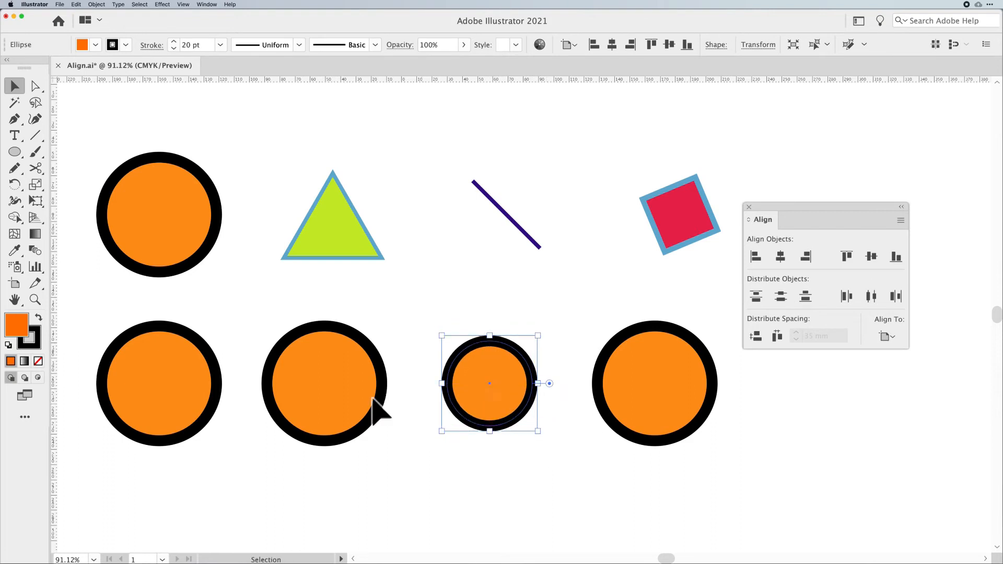
{"action": "left_click", "coordinate": [372, 399]}
{"action": "left_click_drag", "start_coordinate": [390, 448], "coordinate": [403, 464]}
{"action": "left_click", "coordinate": [626, 425]}
{"action": "left_click_drag", "start_coordinate": [717, 446], "coordinate": [690, 417]}
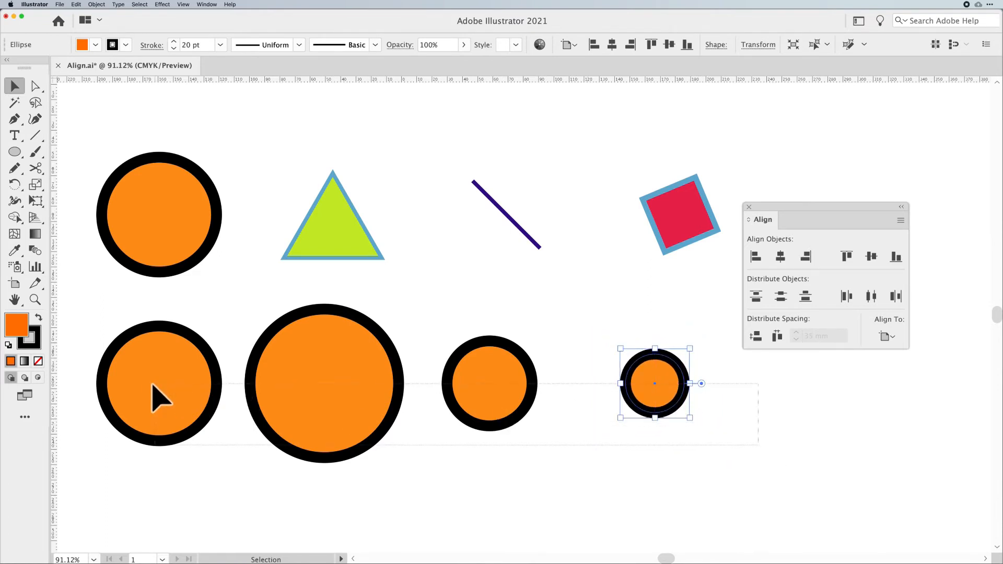
- Select the row of circles and distribute them by horizontal centers
{"action": "left_click", "coordinate": [159, 402], "text": "shift"}
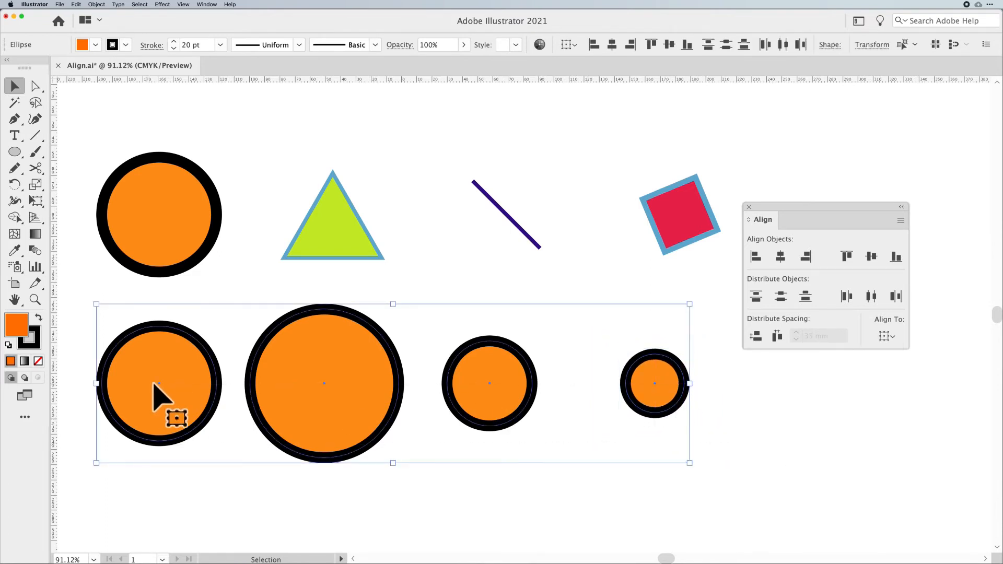
{"action": "left_click", "coordinate": [870, 296]}
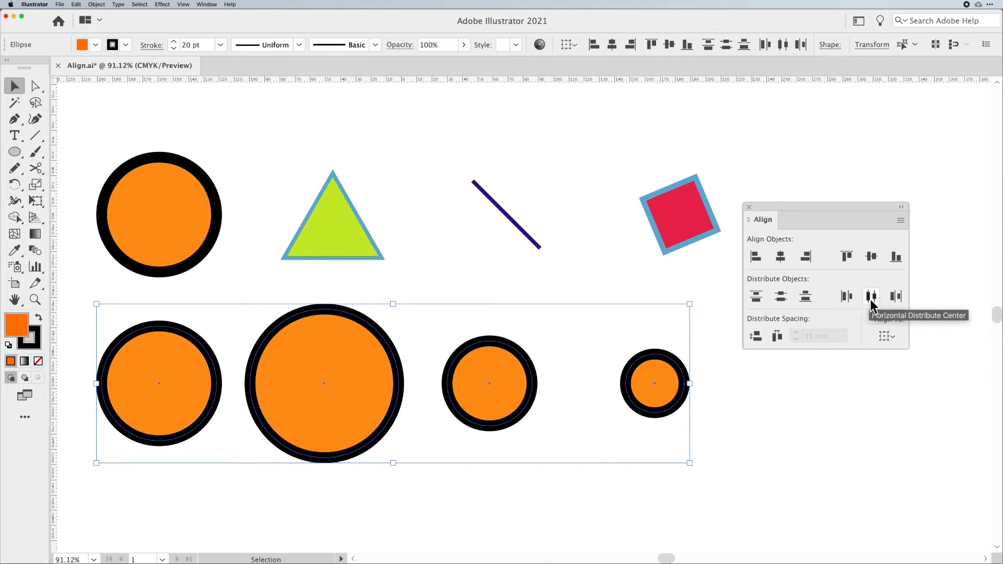
{"action": "left_click", "coordinate": [662, 440]}
- In Outline view, draw a line between the first two circles' centers and move it between the last two circles' centers
{"action": "left_click", "coordinate": [35, 137]}
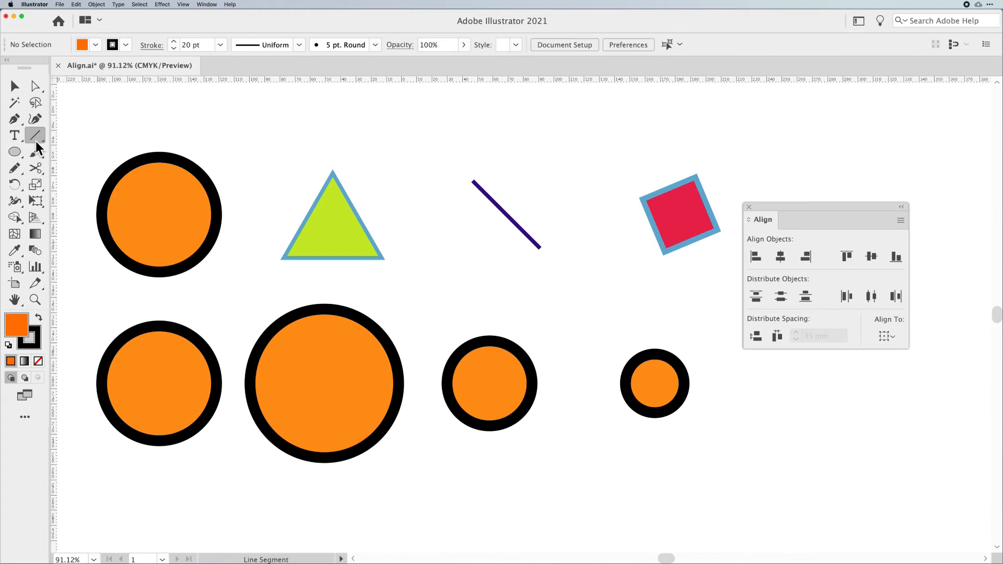
{"action": "key", "text": "super+y"}
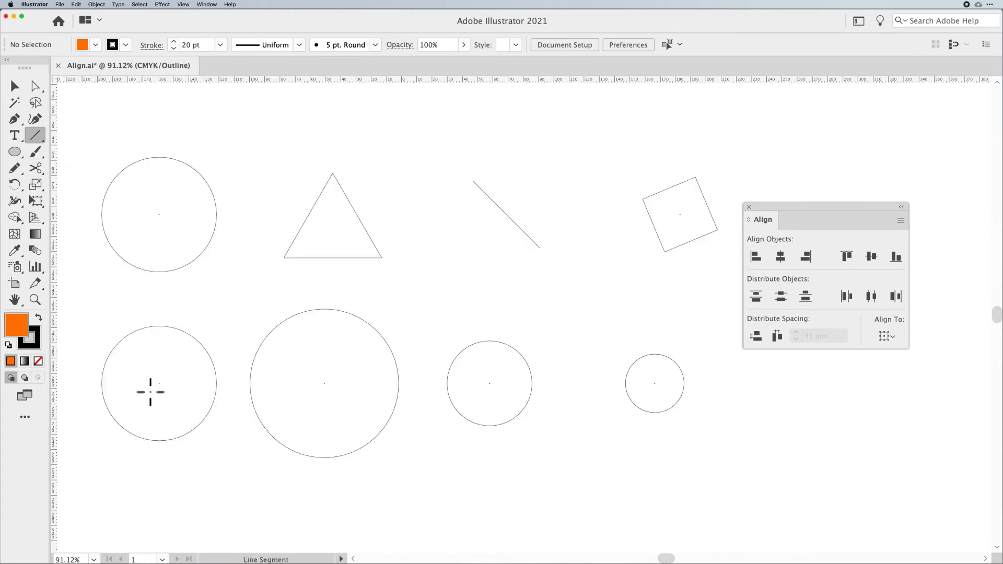
{"action": "left_click_drag", "start_coordinate": [159, 383], "coordinate": [325, 382]}
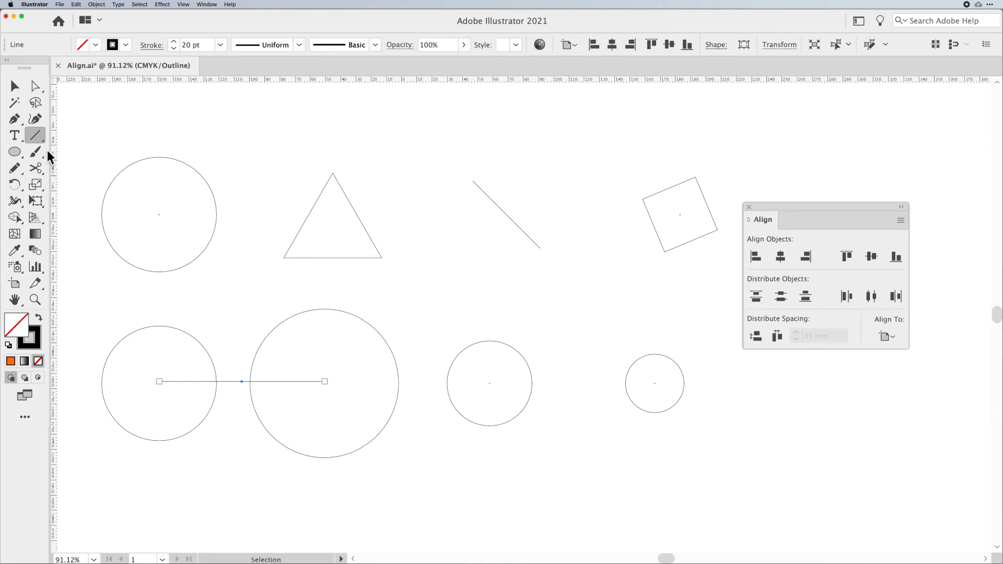
{"action": "left_click", "coordinate": [22, 89]}
{"action": "left_click_drag", "start_coordinate": [230, 381], "coordinate": [563, 395]}
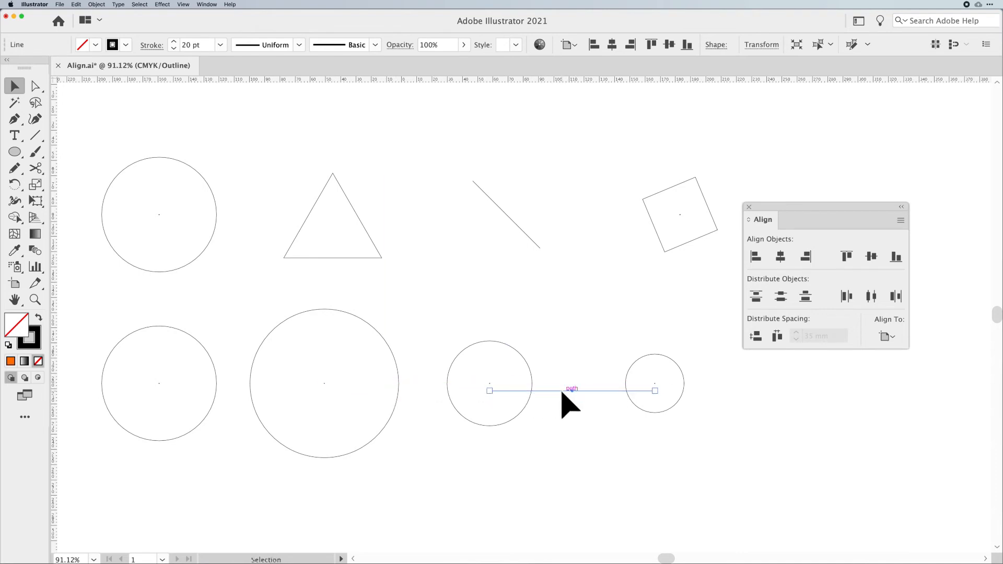
{"action": "left_click", "coordinate": [585, 417]}
{"action": "key", "text": "super+y"}
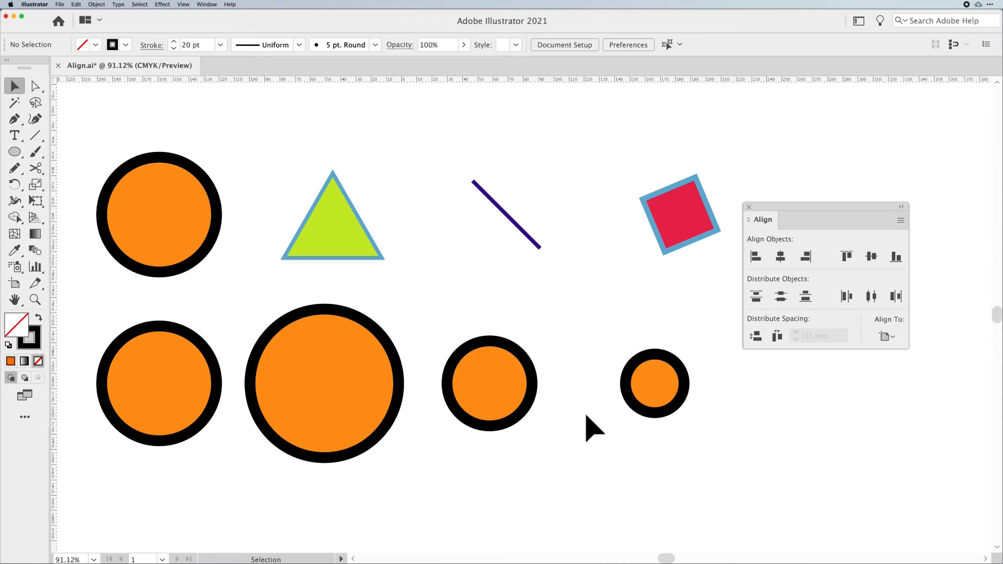
- Select the row of circles and distribute them by equal horizontal spacing
{"action": "left_click_drag", "start_coordinate": [139, 385], "coordinate": [139, 385]}
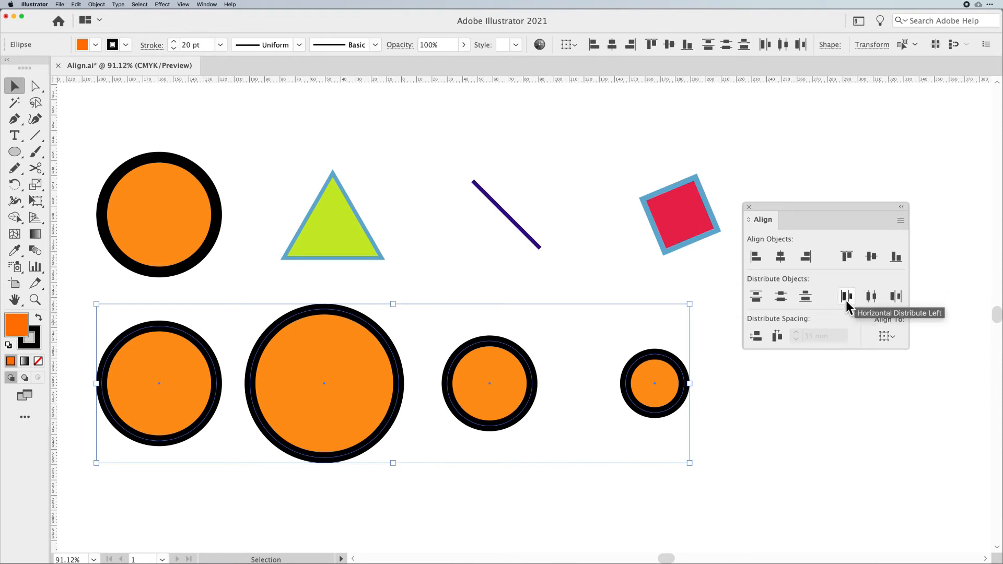
{"action": "left_click", "coordinate": [777, 336]}
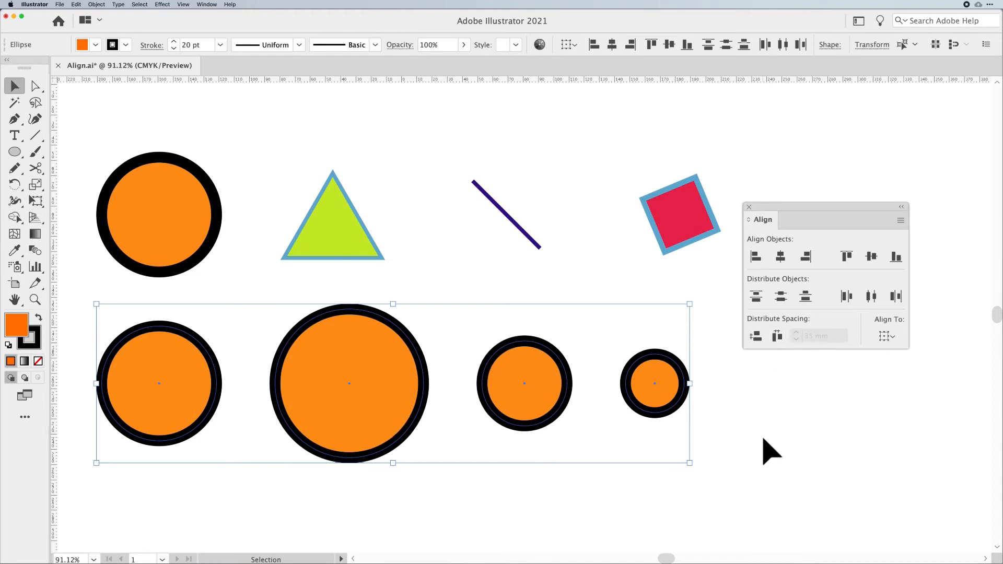
{"action": "left_click", "coordinate": [600, 444]}
{"action": "left_click", "coordinate": [214, 417]}
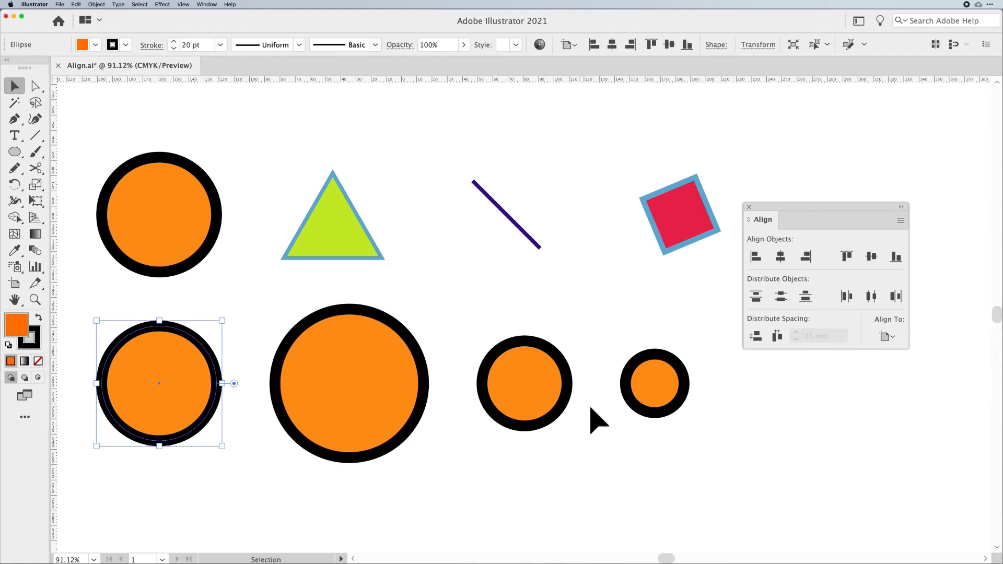
- Select the second circle in the row and set its stroke weight to 80 pt
{"action": "left_click", "coordinate": [639, 401]}
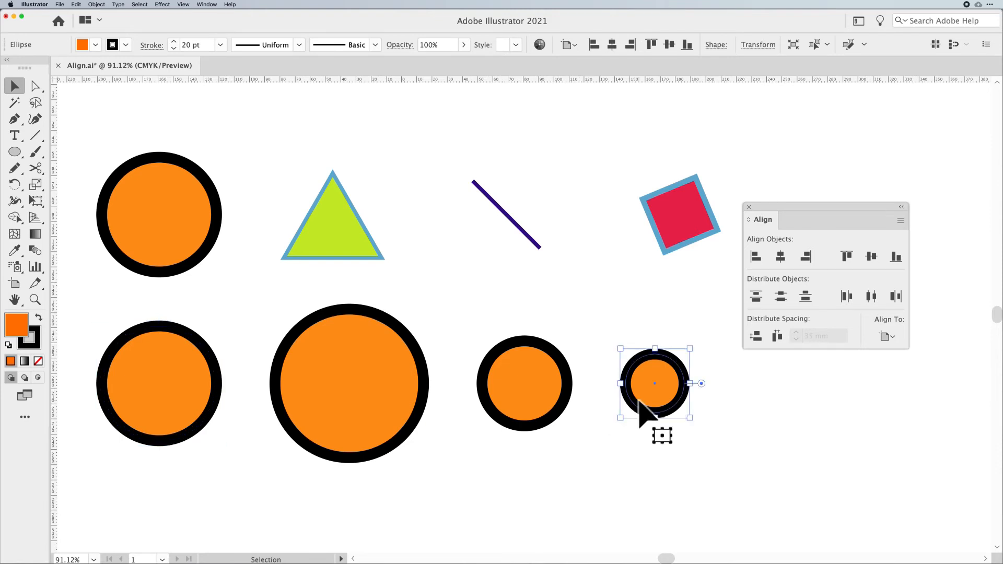
{"action": "left_click_drag", "start_coordinate": [745, 459], "coordinate": [197, 403]}
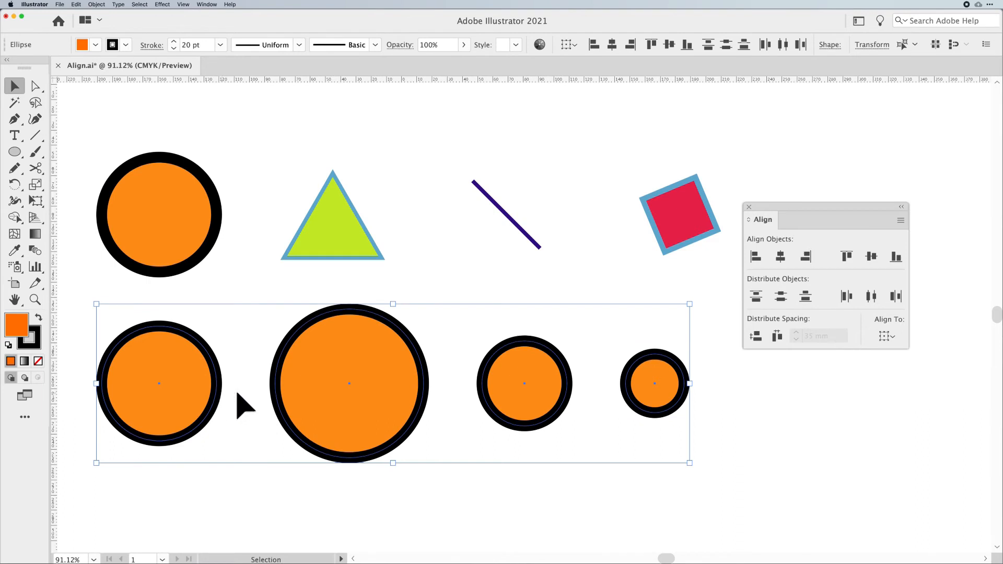
{"action": "left_click", "coordinate": [532, 286]}
{"action": "left_click", "coordinate": [405, 352]}
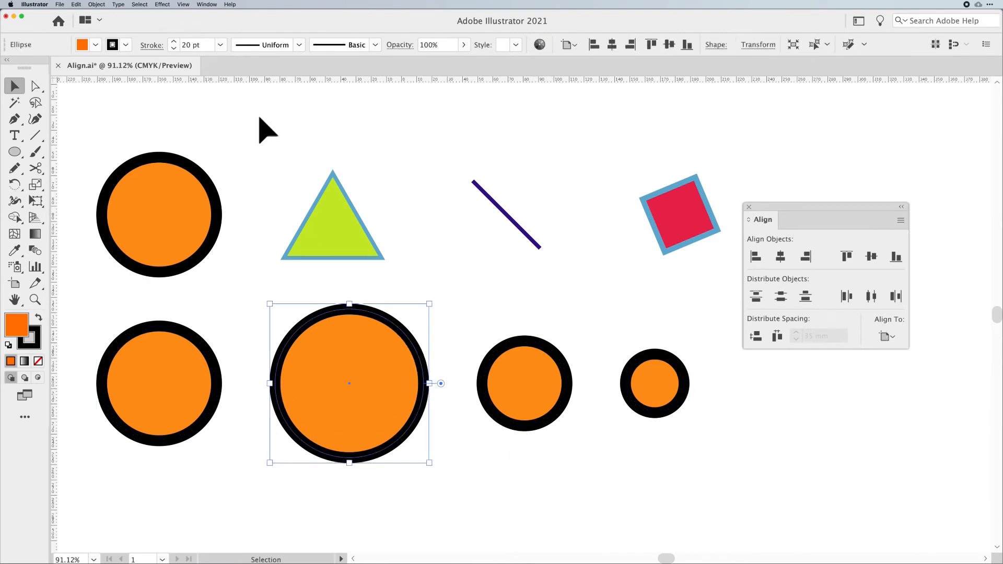
{"action": "left_click", "coordinate": [201, 45]}
{"action": "type", "text": "80"}
{"action": "key", "text": "Return"}
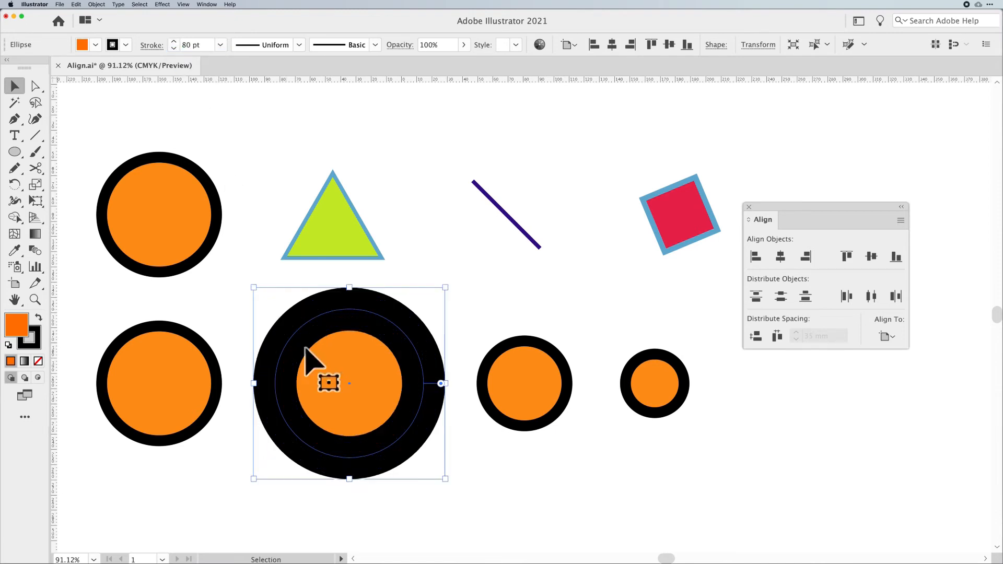
- Select the row of circles and distribute them by equal horizontal spacing
{"action": "left_click_drag", "start_coordinate": [739, 396], "coordinate": [109, 397]}
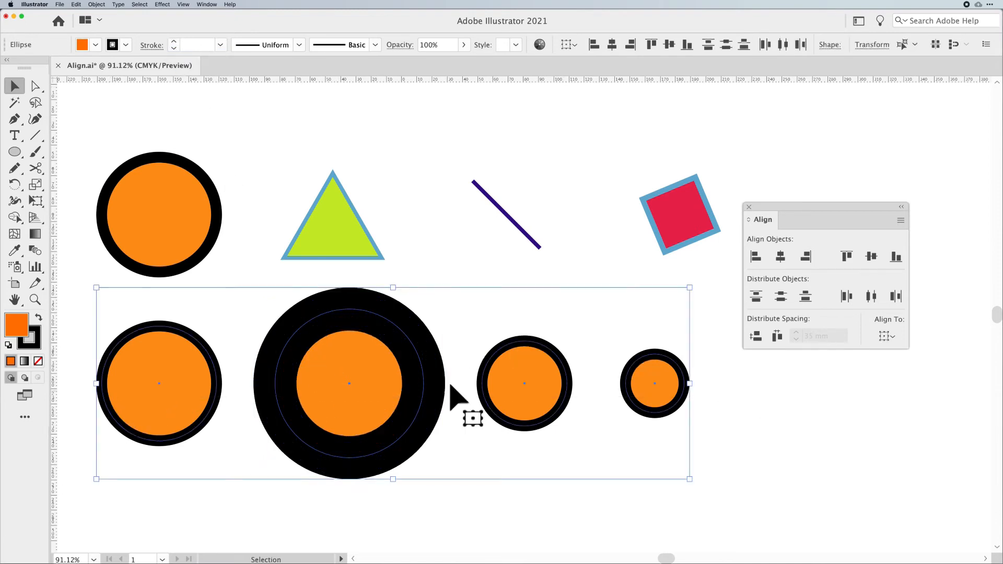
{"action": "left_click", "coordinate": [777, 337]}
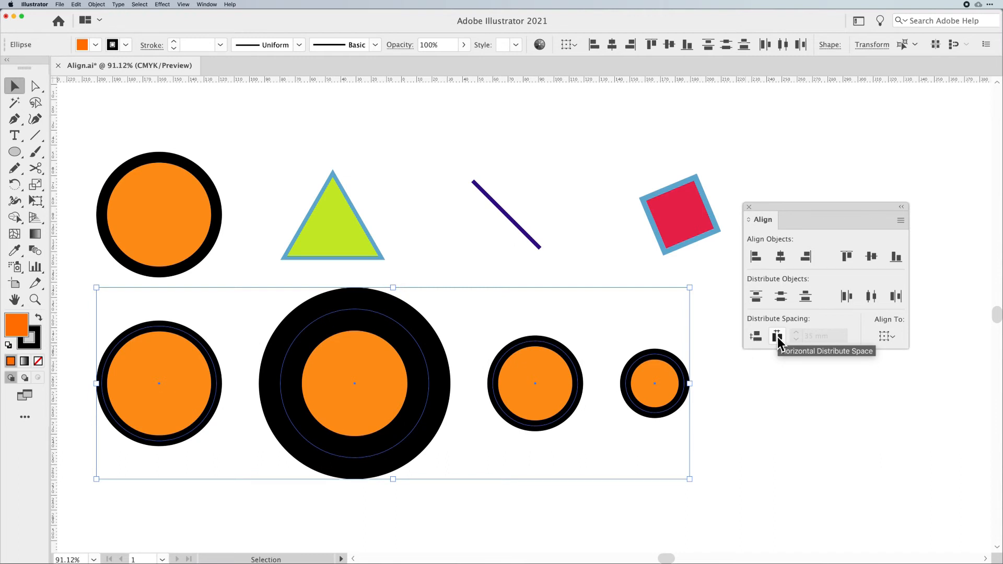
- Turn off Use Preview Bounds in the Align options, nudge the second circle, and redistribute the row by horizontal spacing
{"action": "left_click", "coordinate": [898, 220]}
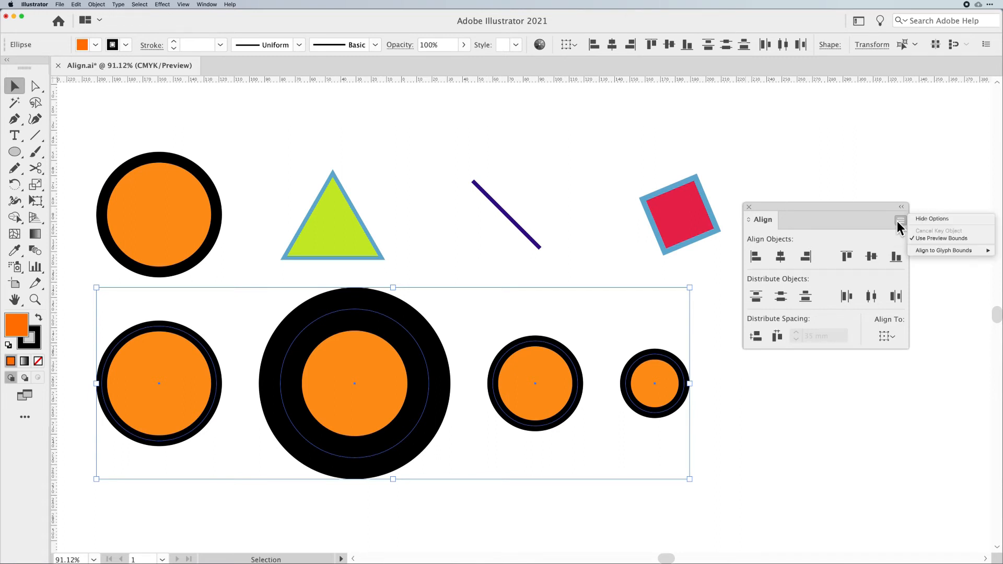
{"action": "left_click", "coordinate": [923, 237]}
{"action": "left_click", "coordinate": [542, 448]}
{"action": "left_click_drag", "start_coordinate": [421, 408], "coordinate": [404, 407]}
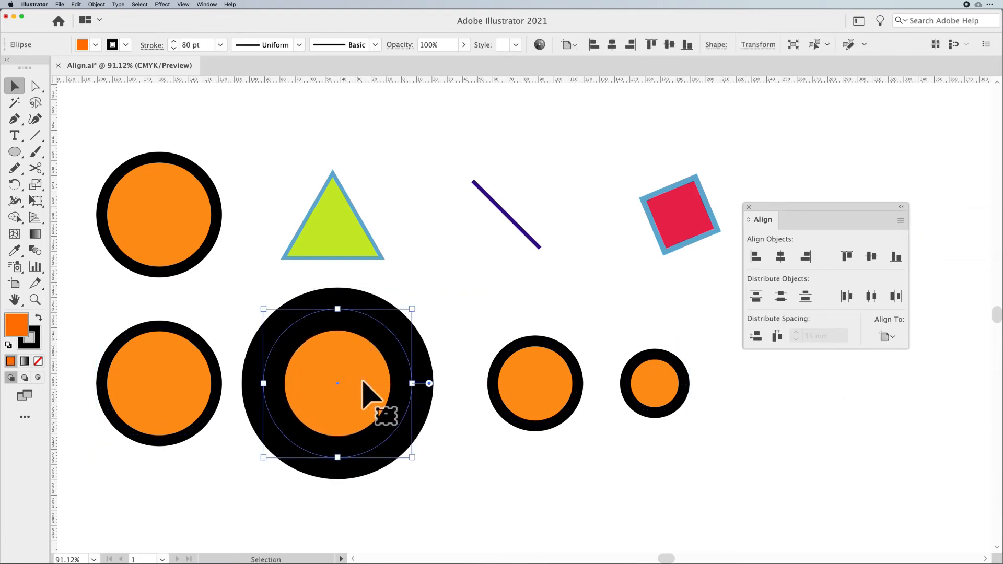
{"action": "left_click_drag", "start_coordinate": [741, 461], "coordinate": [156, 379]}
{"action": "left_click", "coordinate": [778, 336]}
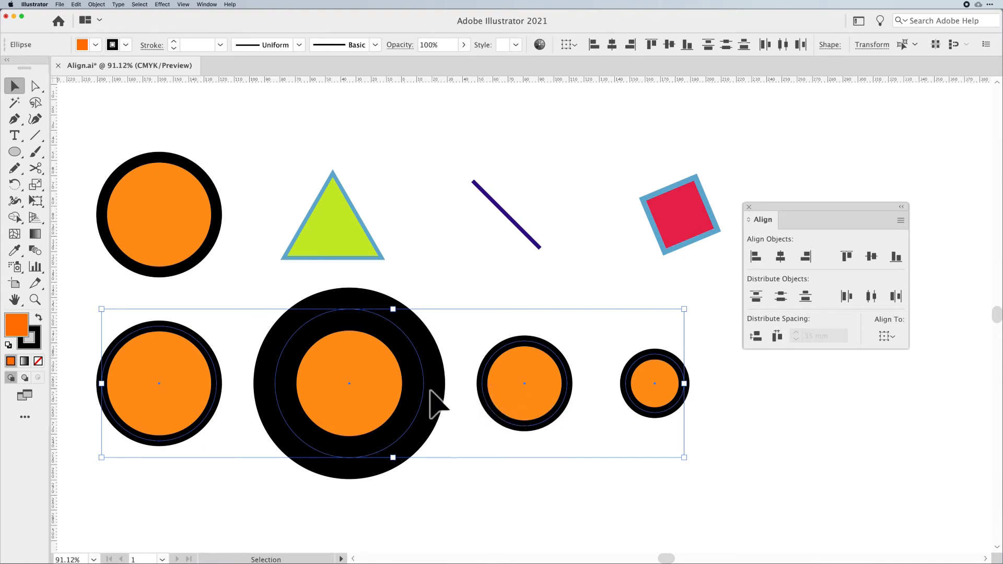
- Select the row and inspect the circles' spacing in Outline view, returning to Preview
{"action": "left_click", "coordinate": [479, 470]}
{"action": "left_click_drag", "start_coordinate": [699, 472], "coordinate": [116, 392]}
{"action": "key", "text": "super+y"}
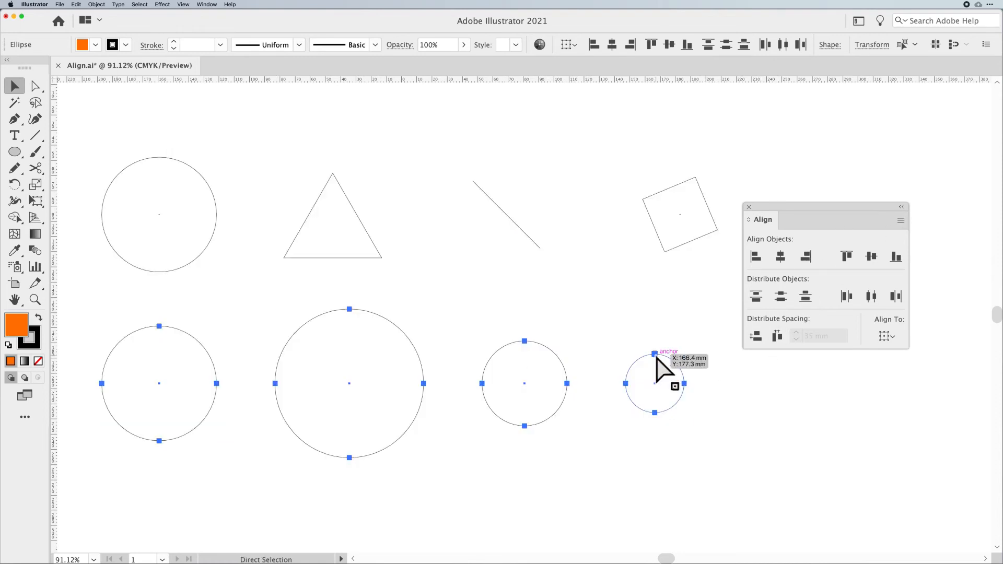
{"action": "left_click", "coordinate": [711, 478]}
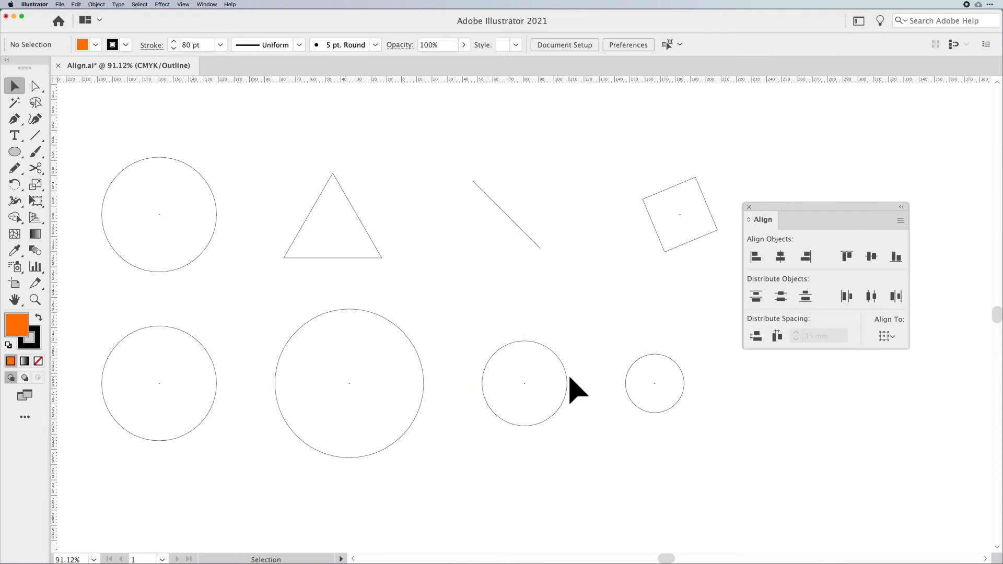
{"action": "key", "text": "super+y"}
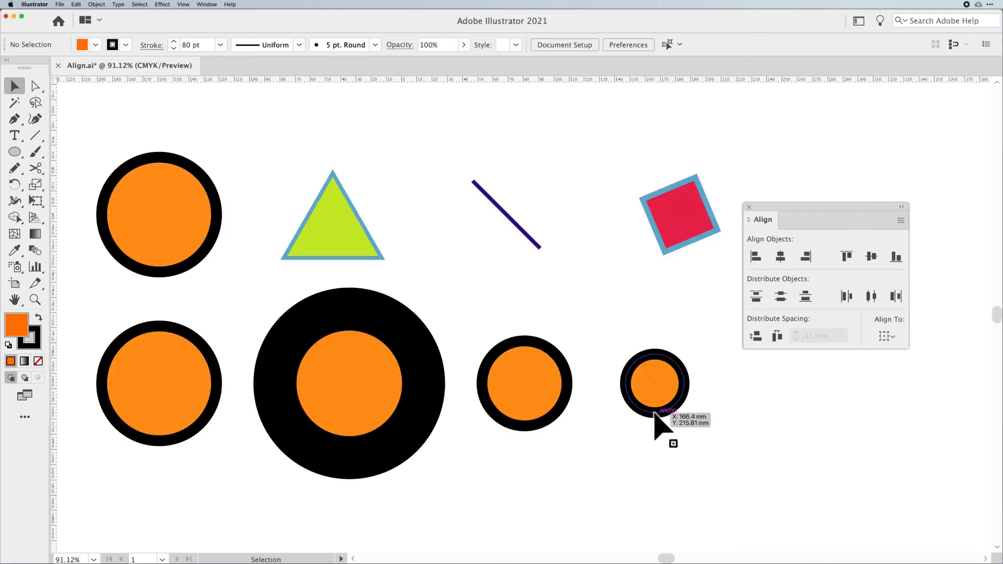
- Turn Use Preview Bounds back on and redistribute the row of circles by horizontal spacing
{"action": "left_click", "coordinate": [900, 219]}
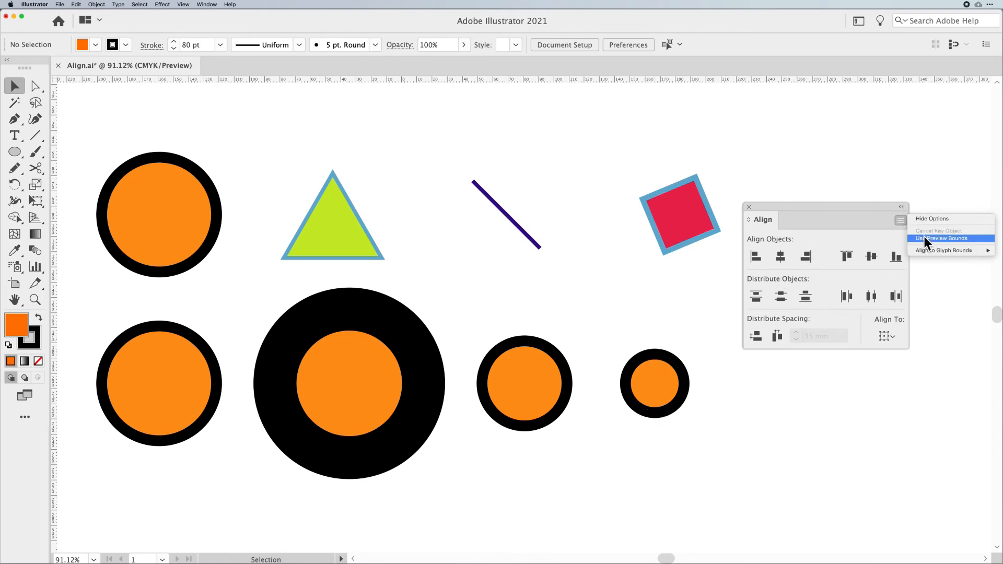
{"action": "left_click", "coordinate": [923, 237]}
{"action": "left_click_drag", "start_coordinate": [755, 449], "coordinate": [89, 401]}
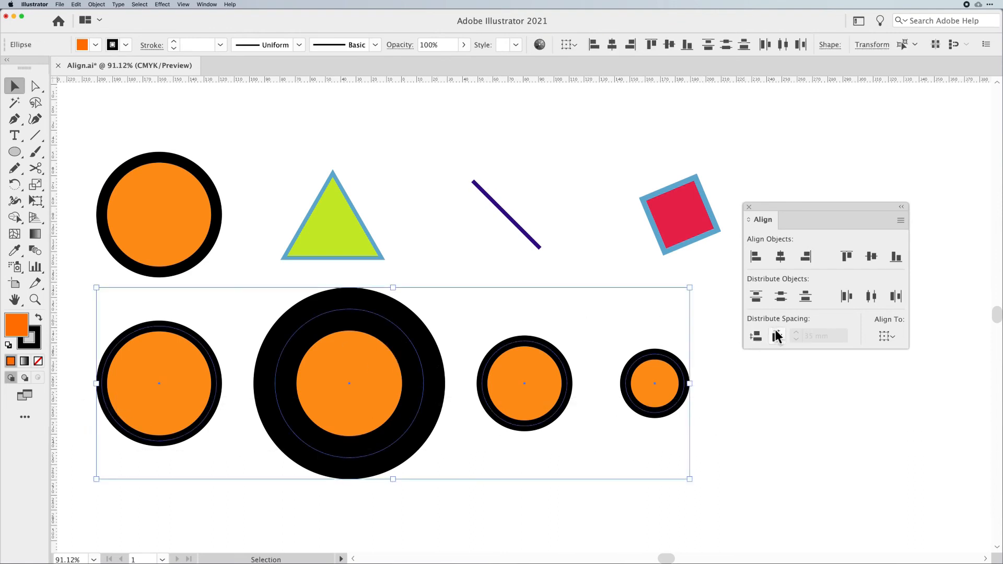
{"action": "left_click", "coordinate": [777, 337]}
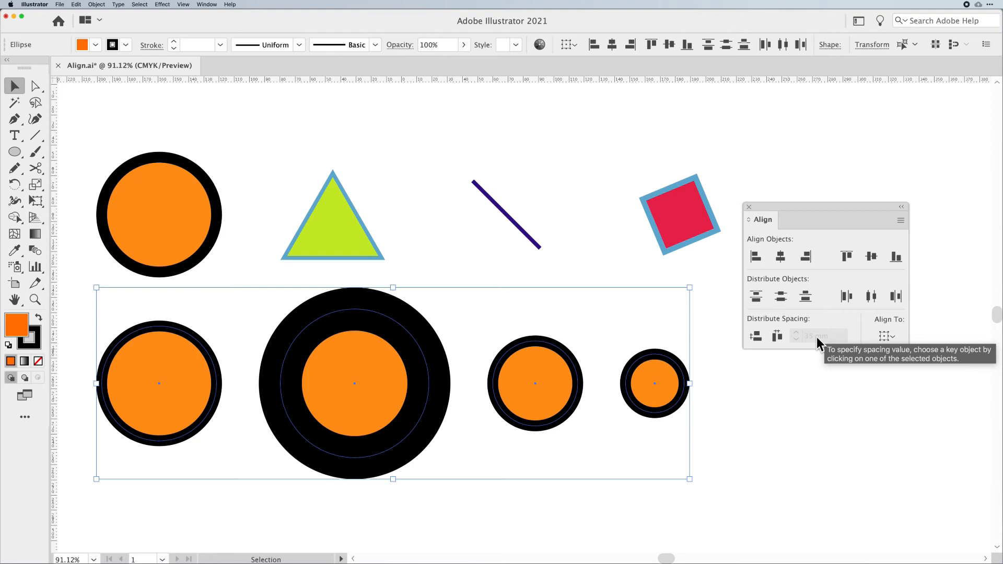
- Move the fourth circle further right and redistribute the row by equal horizontal spacing
{"action": "left_click", "coordinate": [750, 409]}
{"action": "left_click_drag", "start_coordinate": [667, 398], "coordinate": [721, 398]}
{"action": "left_click_drag", "start_coordinate": [845, 448], "coordinate": [196, 413]}
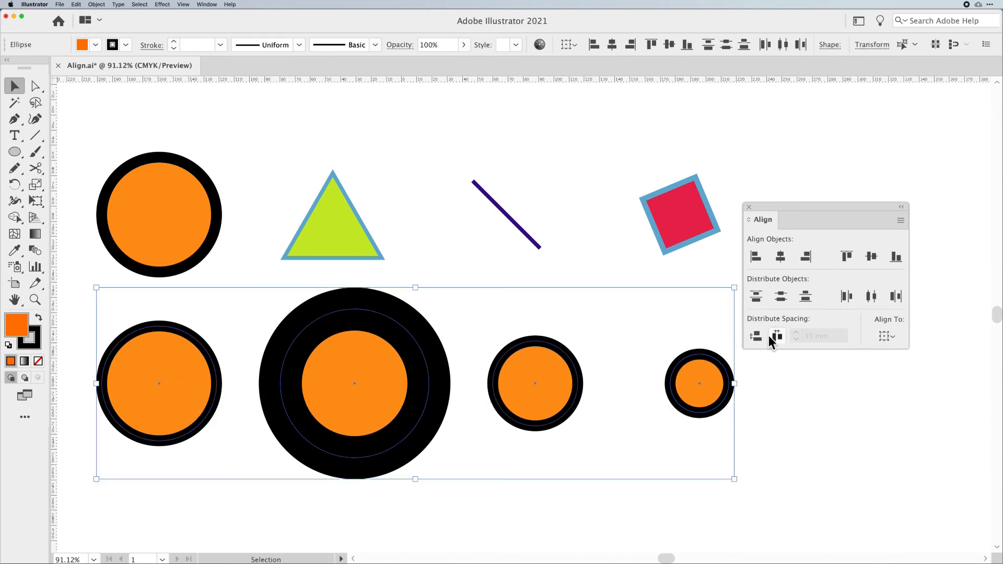
{"action": "left_click", "coordinate": [777, 337]}
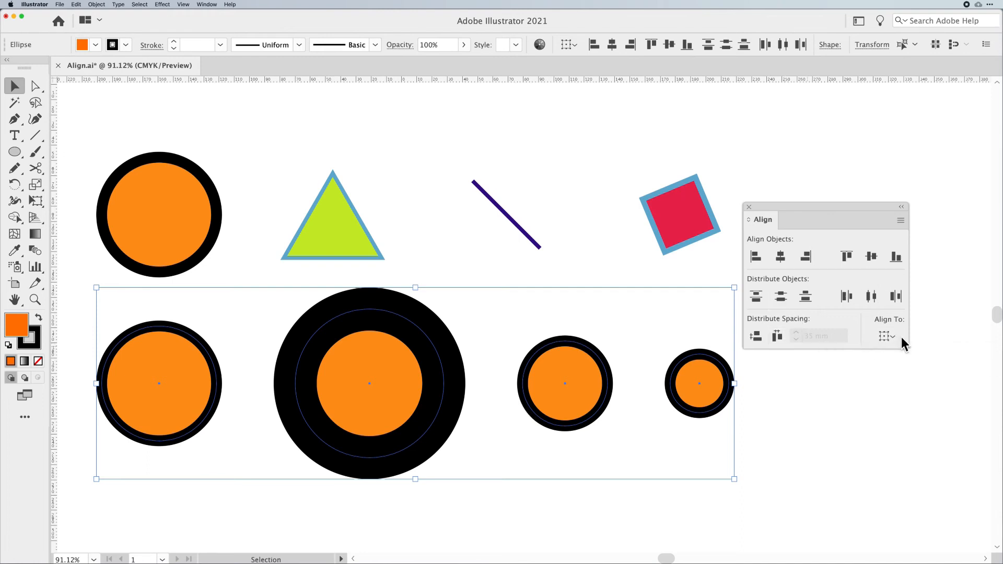
- Make the first circle the key object and distribute the row with 50 mm horizontal spacing
{"action": "left_click", "coordinate": [434, 348]}
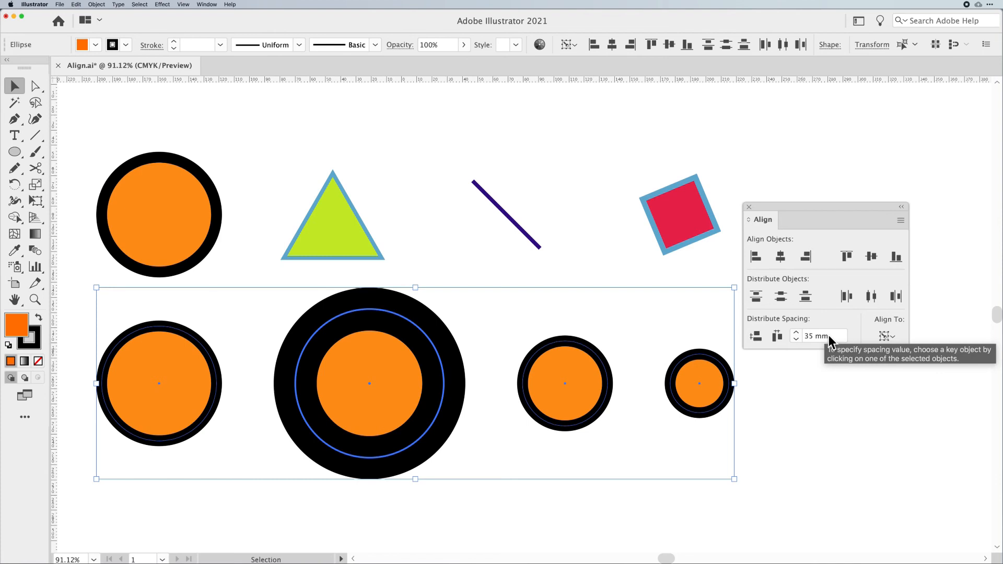
{"action": "left_click", "coordinate": [784, 409]}
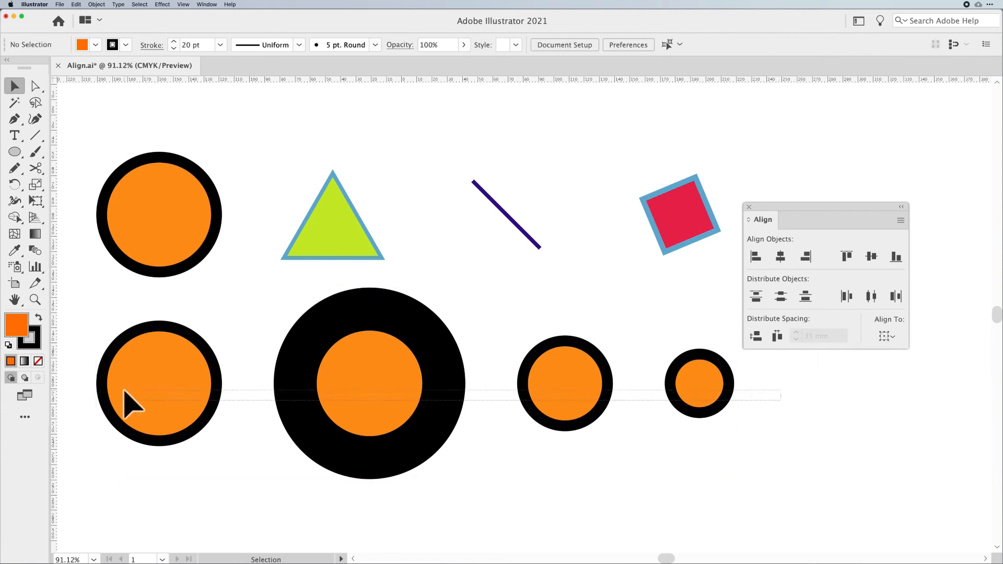
{"action": "left_click_drag", "start_coordinate": [126, 393], "coordinate": [126, 394]}
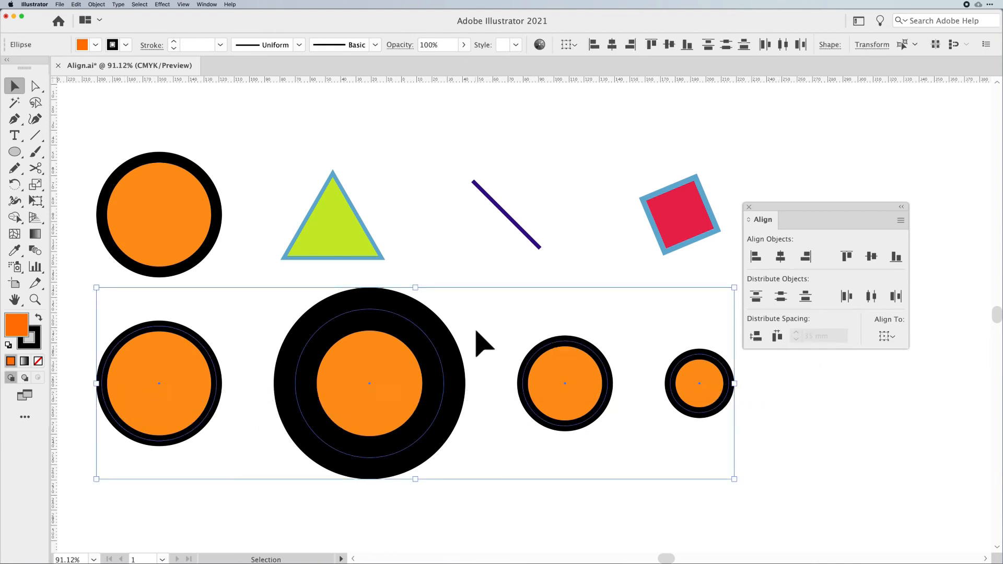
{"action": "left_click", "coordinate": [203, 344]}
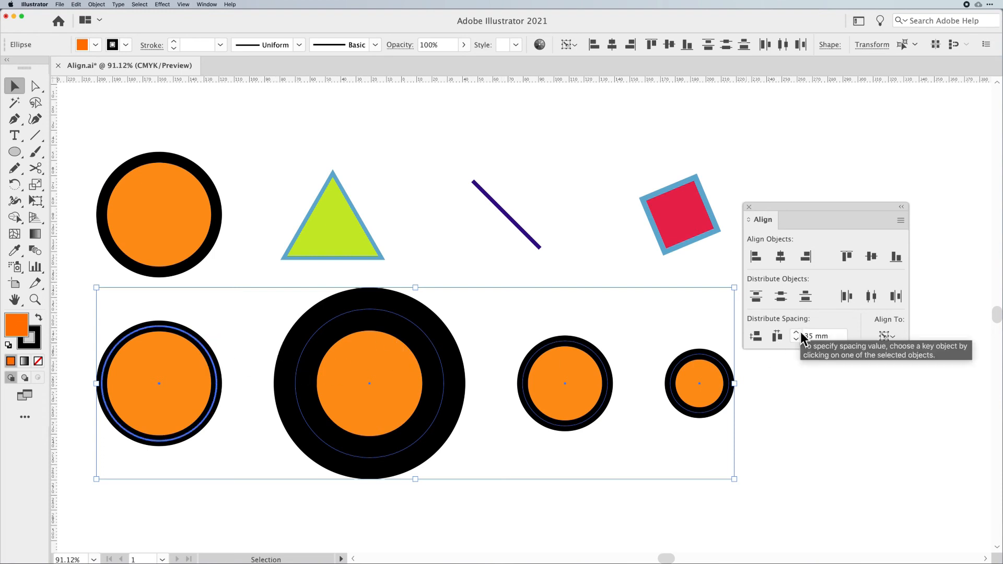
{"action": "left_click_drag", "start_coordinate": [827, 336], "coordinate": [805, 336]}
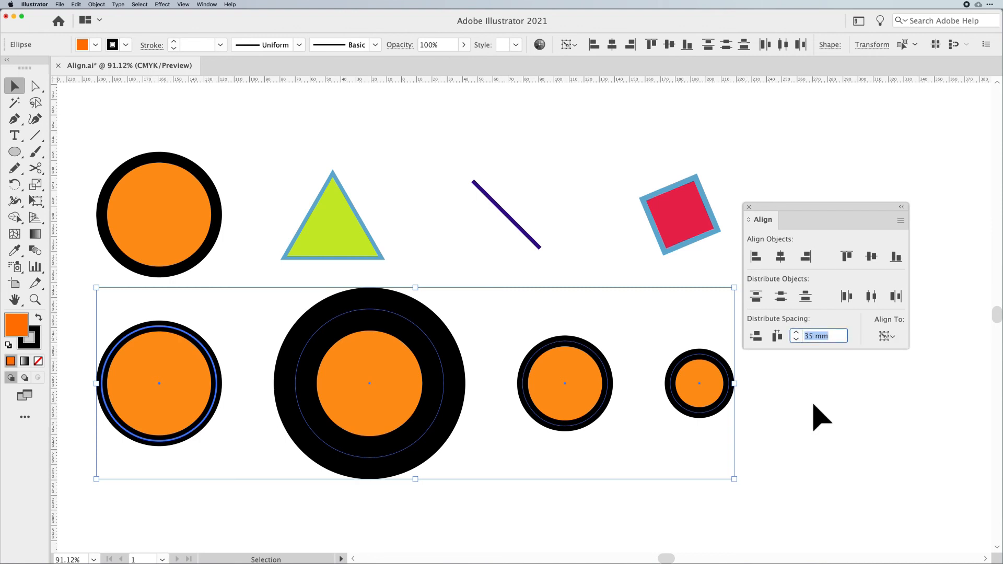
{"action": "type", "text": "50"}
{"action": "key", "text": "Return"}
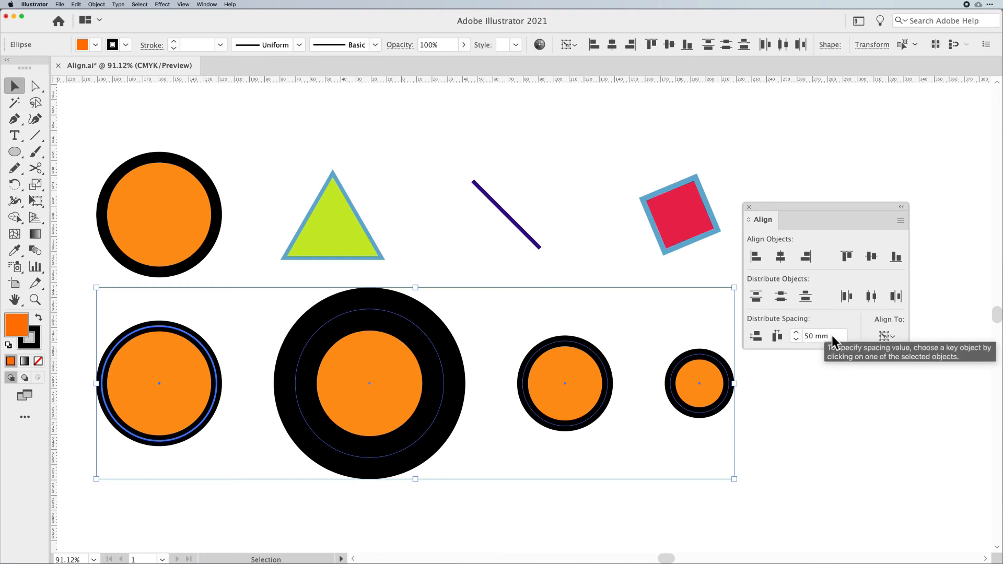
{"action": "left_click", "coordinate": [778, 335]}
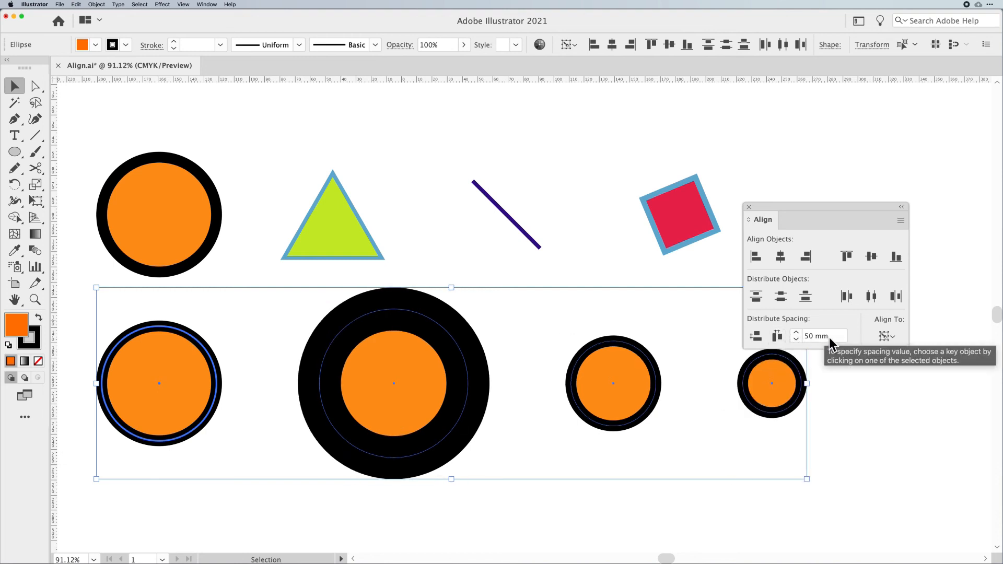
- Change the distribute spacing to 35 mm and redistribute the row horizontally
{"action": "left_click", "coordinate": [804, 335]}
{"action": "left_click", "coordinate": [835, 336]}
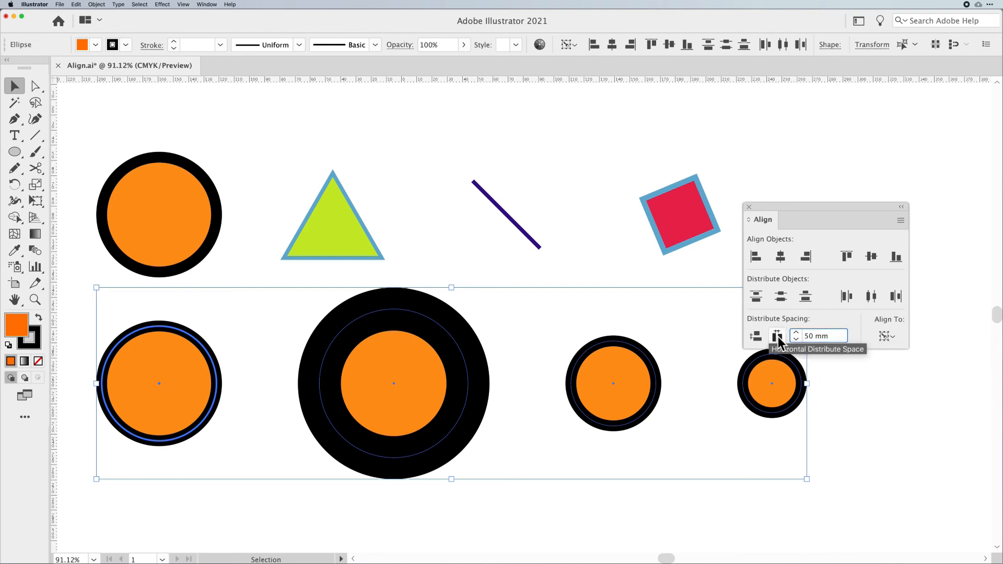
{"action": "left_click", "coordinate": [841, 340]}
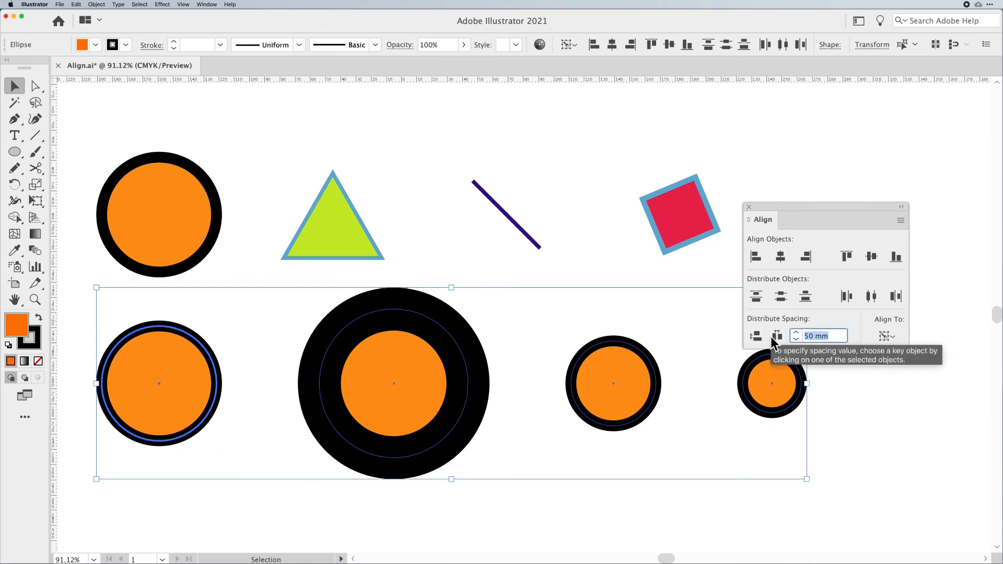
{"action": "type", "text": "35"}
{"action": "key", "text": "Return"}
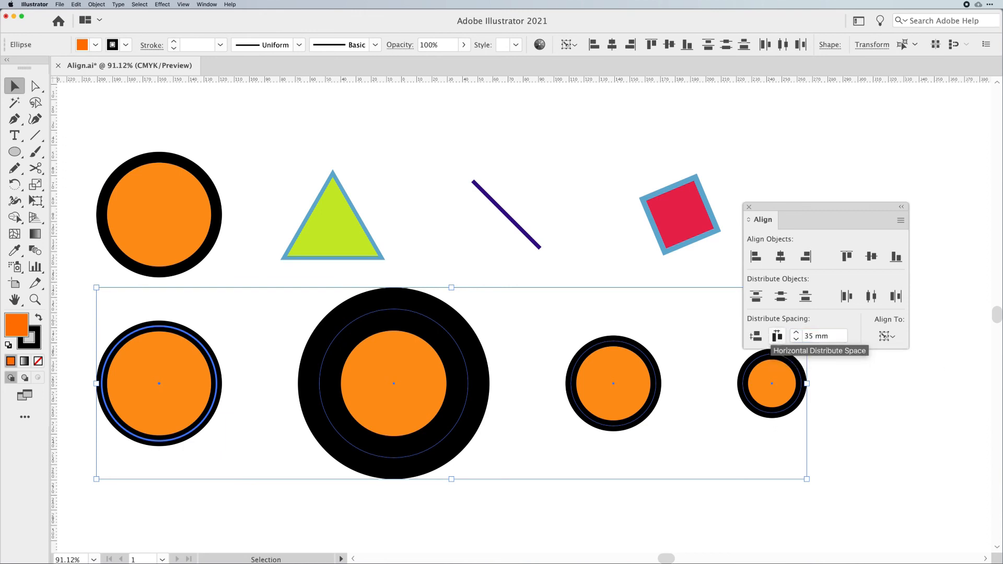
{"action": "left_click", "coordinate": [777, 336]}
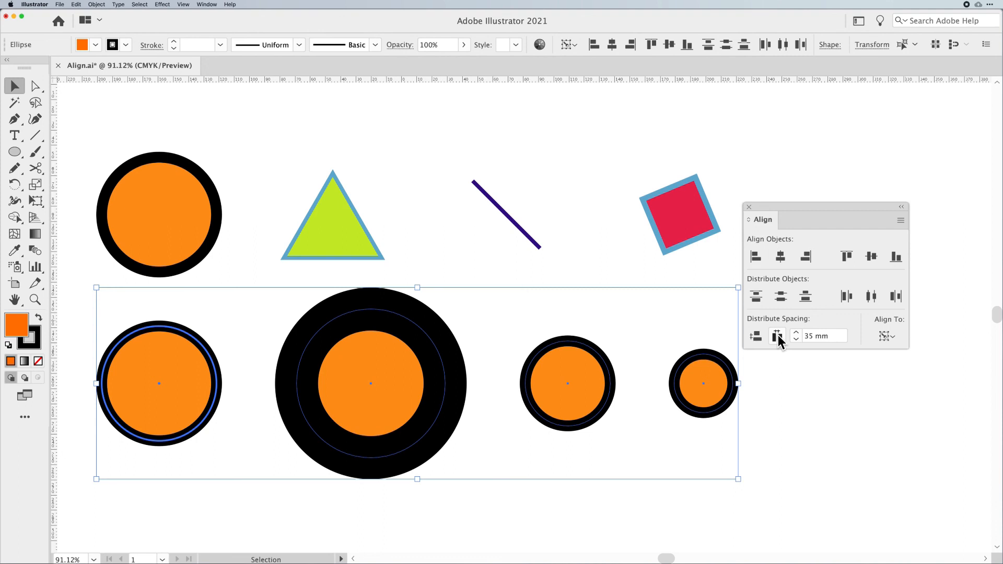
- Turn off Use Preview Bounds in the Align options and check the circles in Outline view
{"action": "left_click_drag", "start_coordinate": [768, 204], "coordinate": [790, 206]}
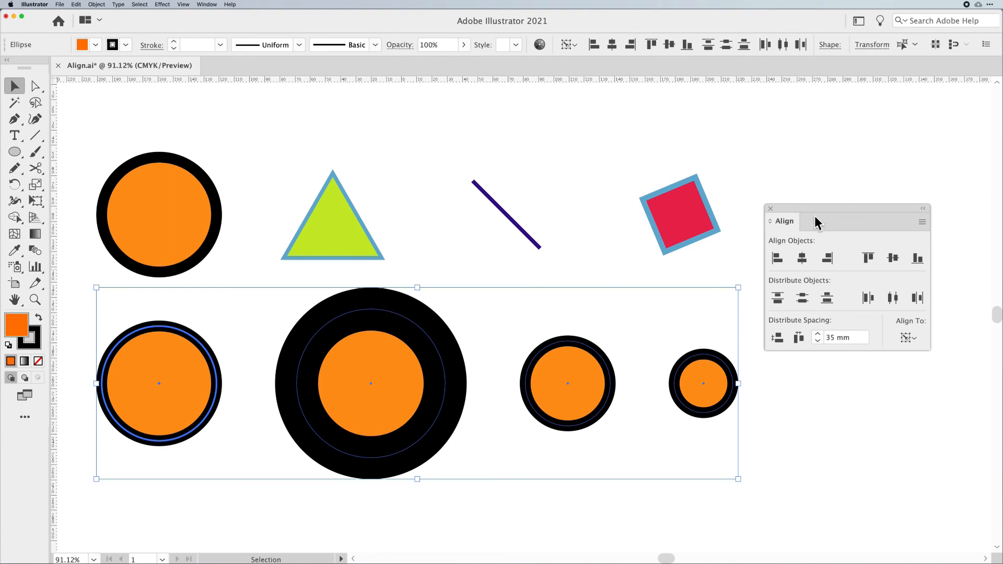
{"action": "left_click", "coordinate": [923, 222]}
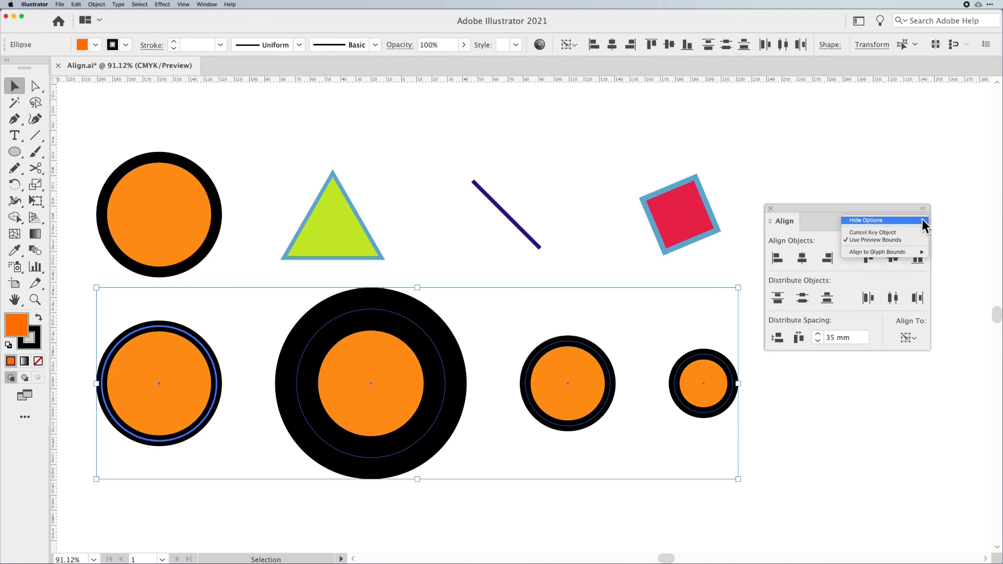
{"action": "left_click", "coordinate": [904, 239]}
{"action": "key", "text": "super+y"}
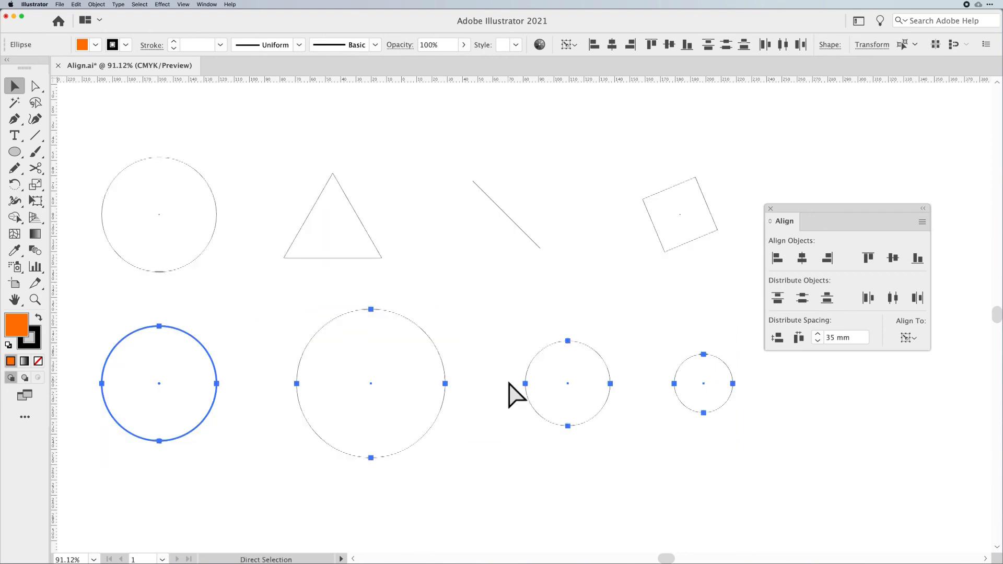
{"action": "key", "text": "super+y"}
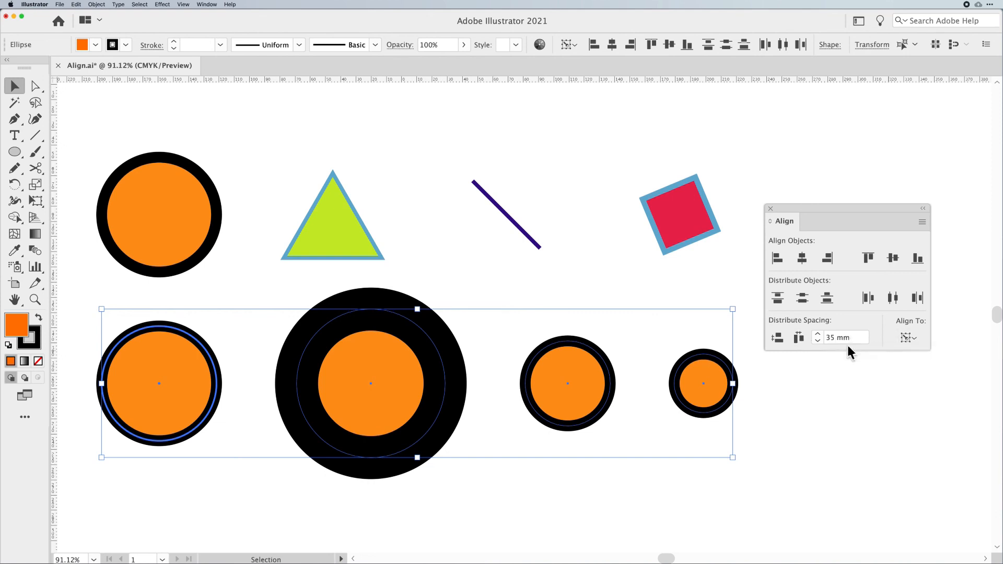
{"action": "left_click", "coordinate": [825, 401]}
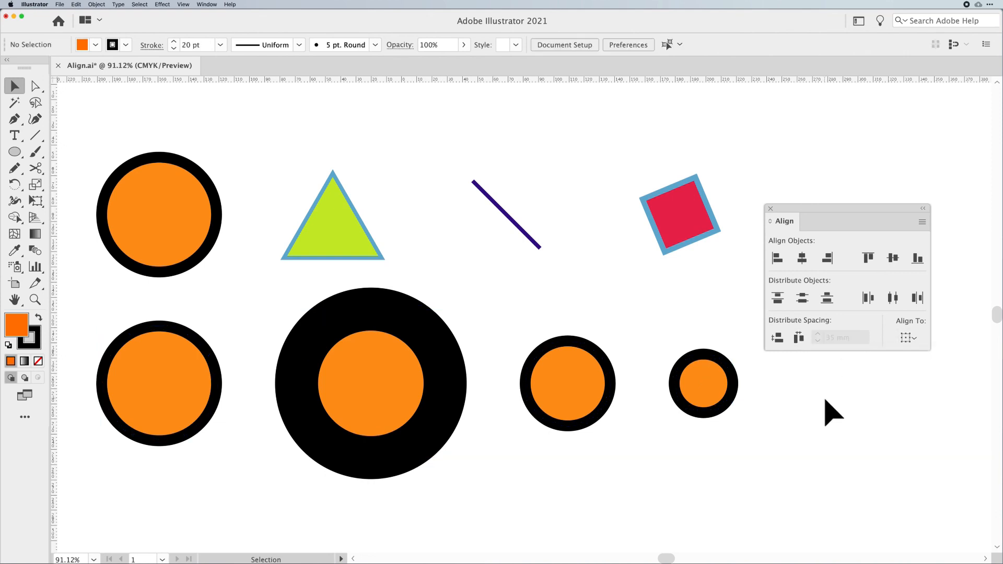